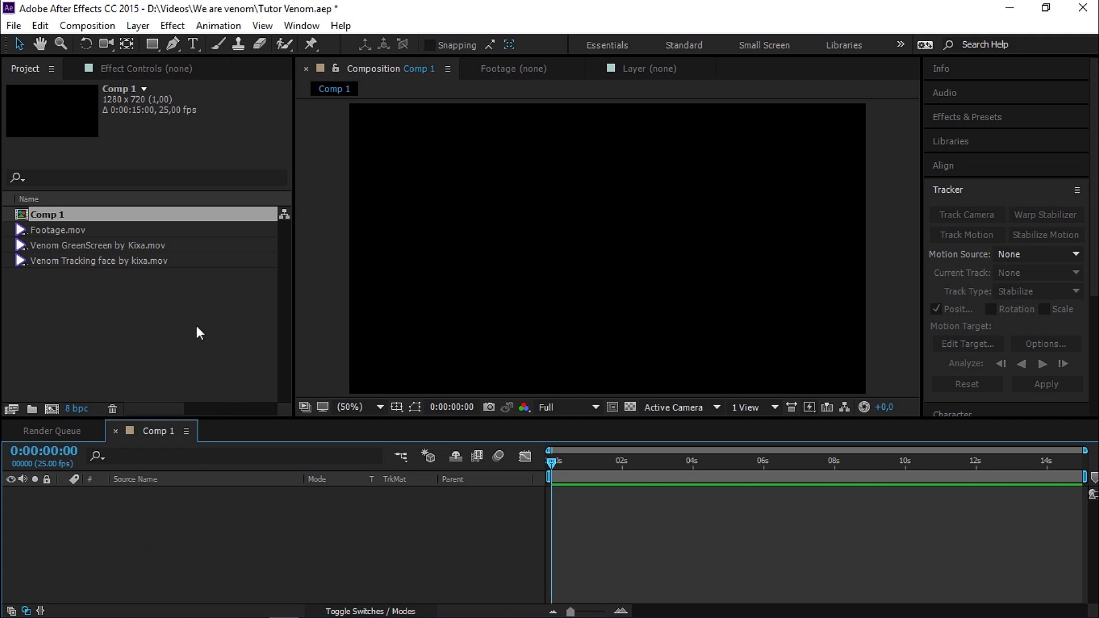
Step: Create a composition from Venom GreenScreen by Kixa.mov and scrub to 0:02:46:01, where the green face area is visible
left_click(112, 246)
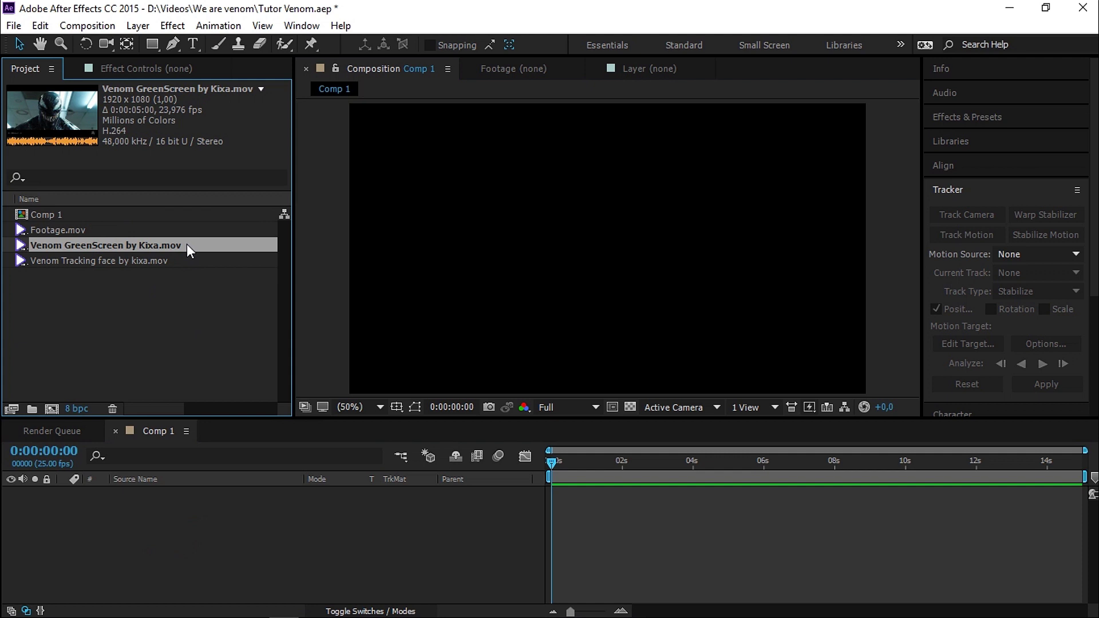
left_click_drag(186, 245, 51, 413)
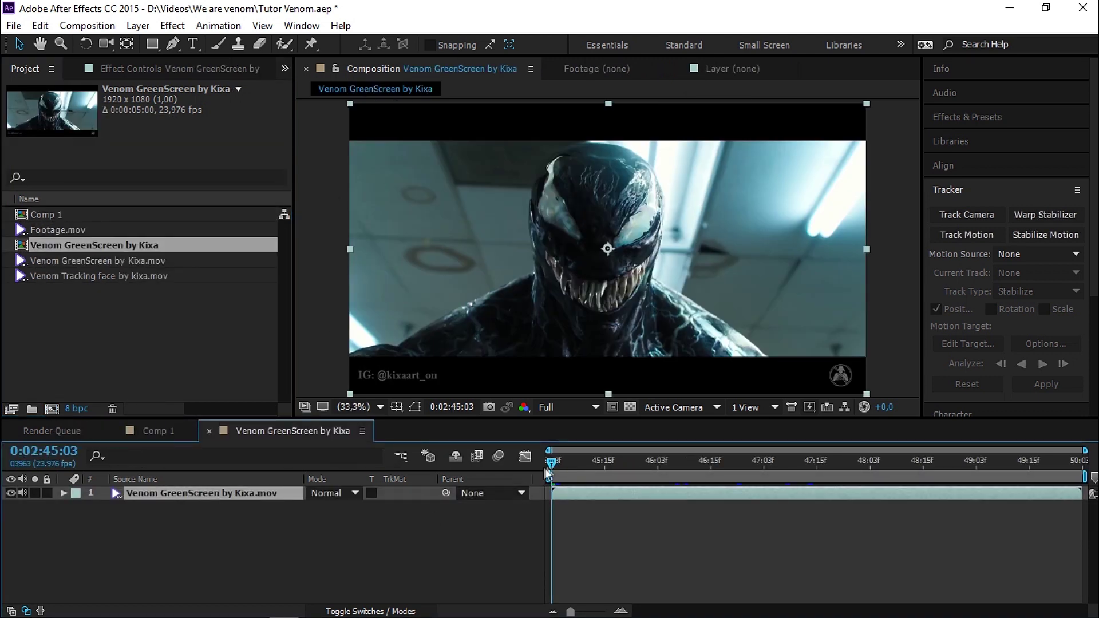
left_click_drag(555, 462, 704, 461)
left_click(649, 460)
Step: Add Footage.mov to the composition above the Venom GreenScreen layer
left_click(115, 229)
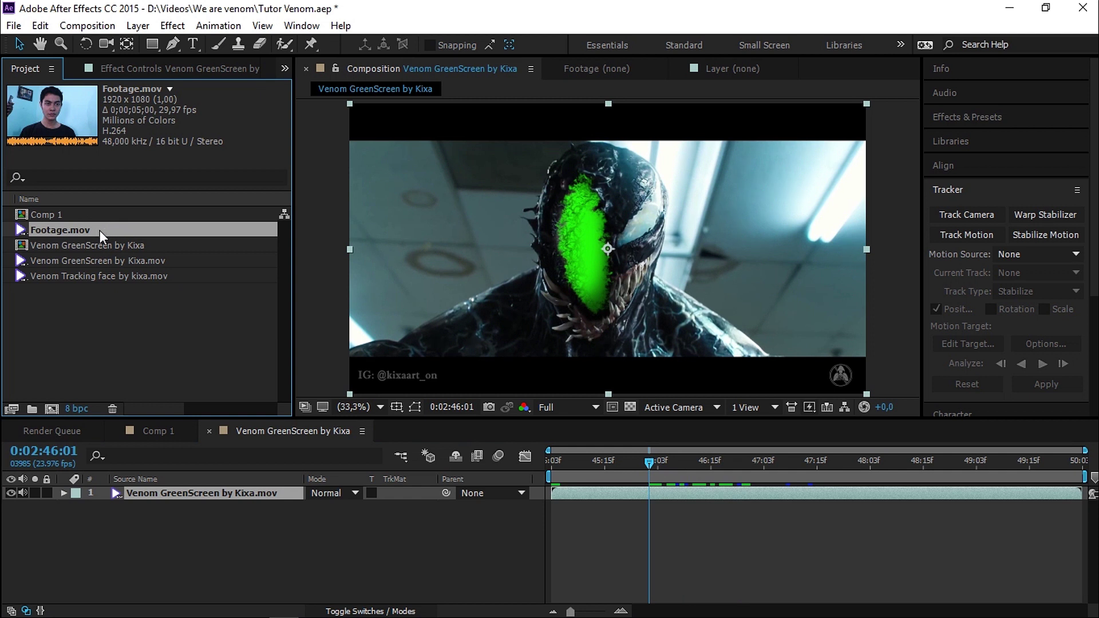
left_click_drag(153, 236, 197, 491)
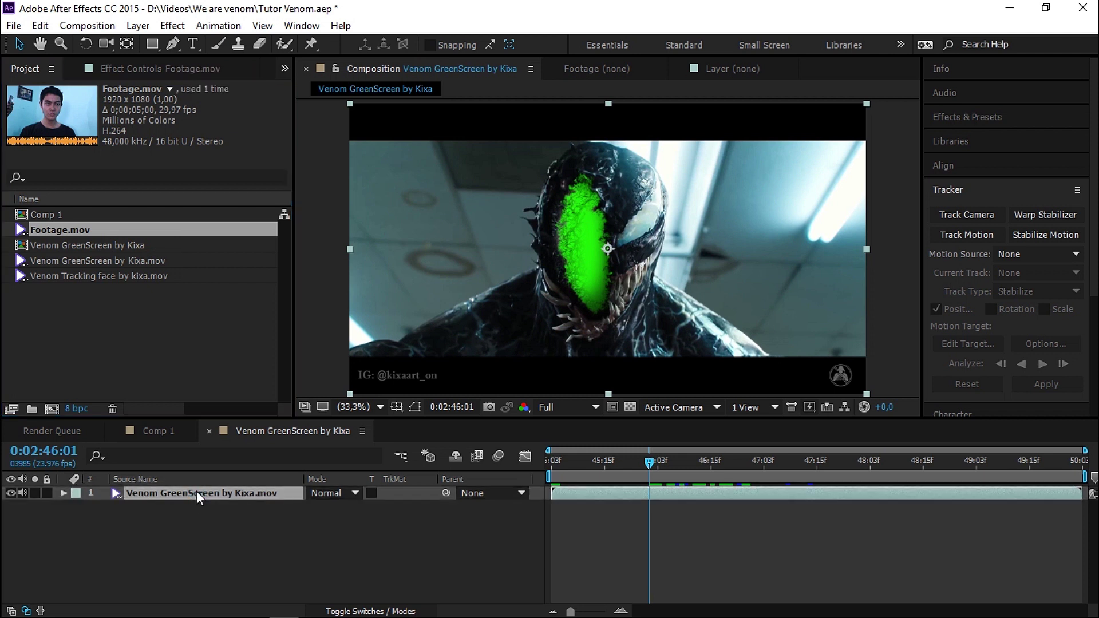
left_click_drag(697, 464, 715, 470)
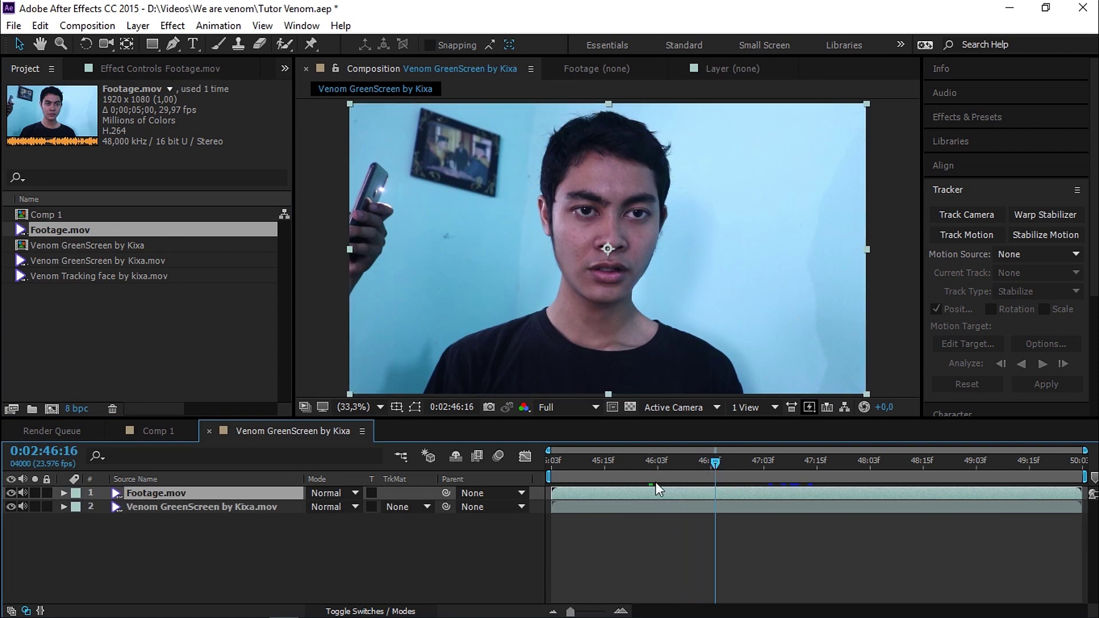
Step: Solo the Venom GreenScreen layer to examine its green face area over time, and turn the solo off again
left_click(719, 505)
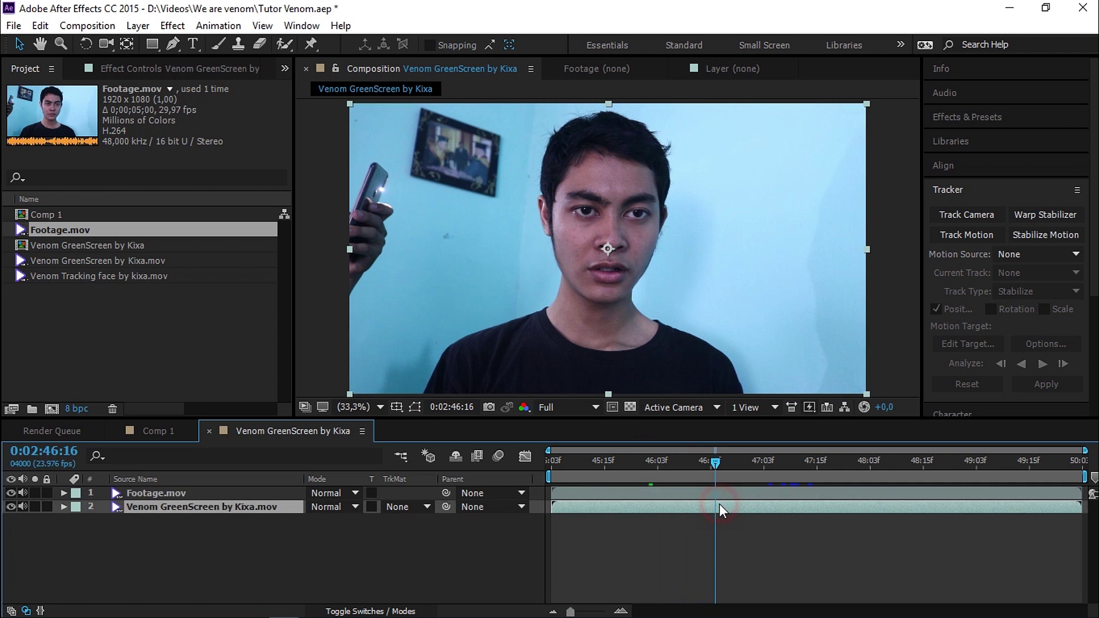
left_click(35, 507)
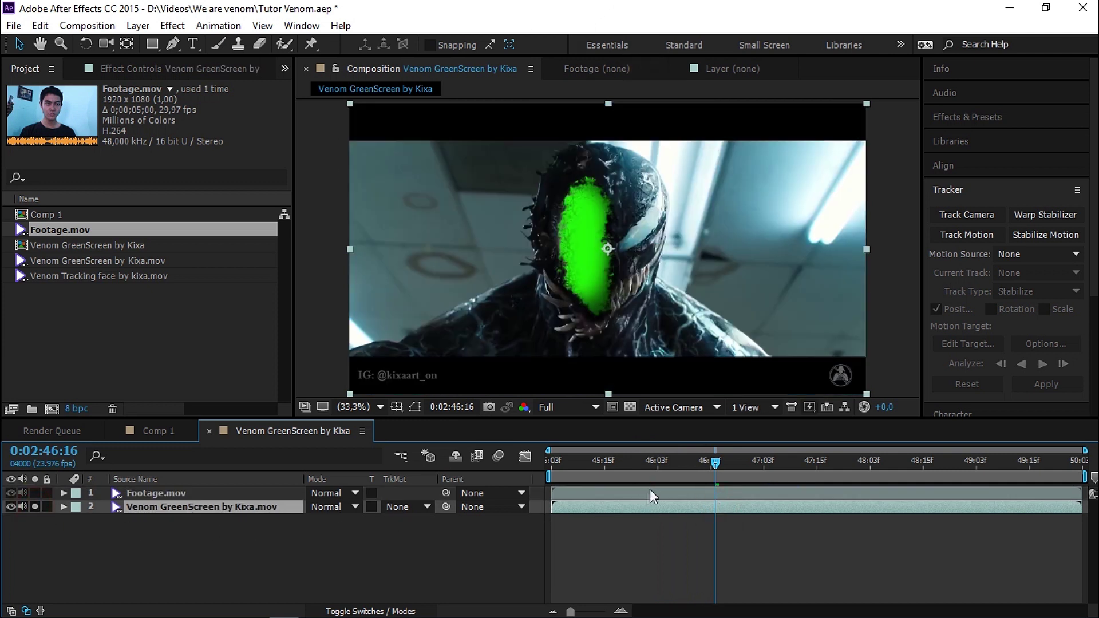
left_click_drag(716, 468, 767, 469)
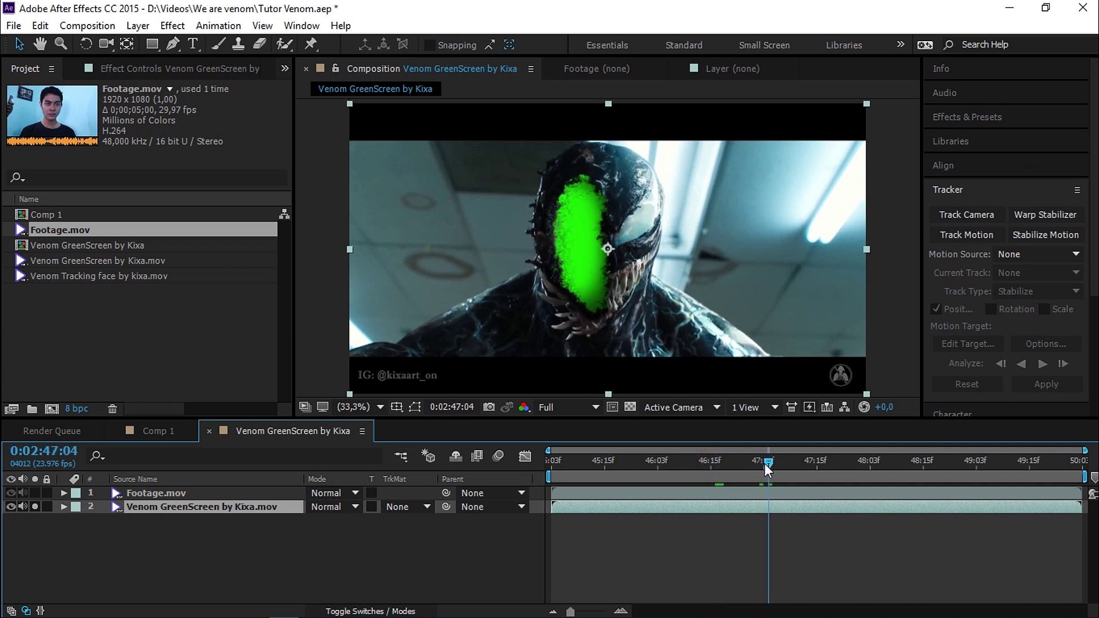
left_click(35, 506)
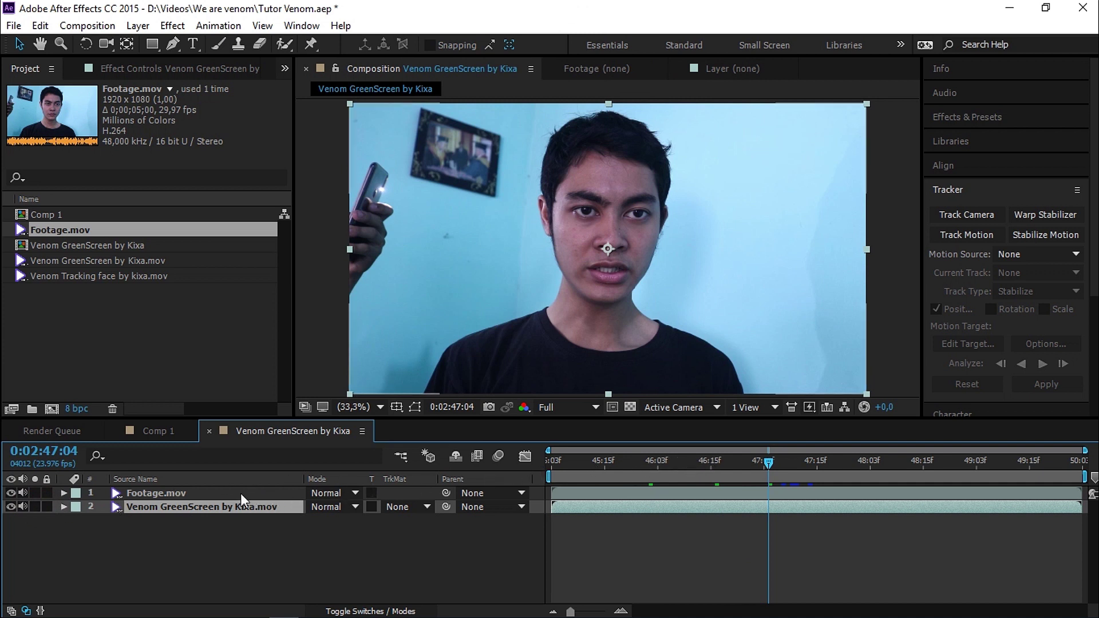
Step: Set the Footage.mov layer's opacity to 50% to compare face alignment with the Venom clip, and restore it to 100%
left_click(160, 495)
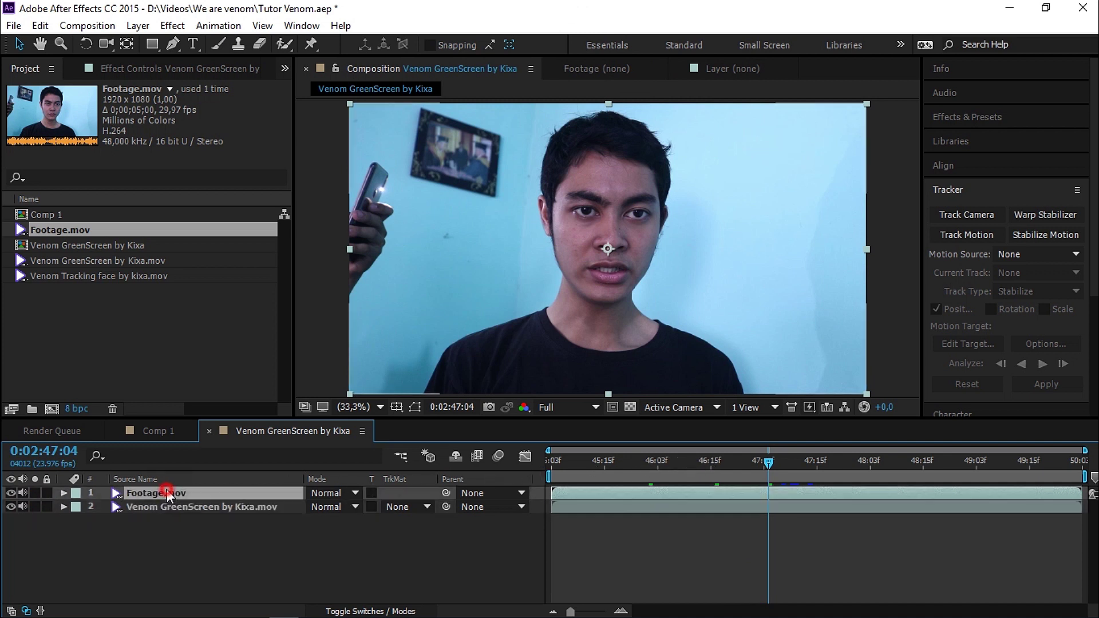
key("t")
left_click(316, 506)
type("50")
key("Return")
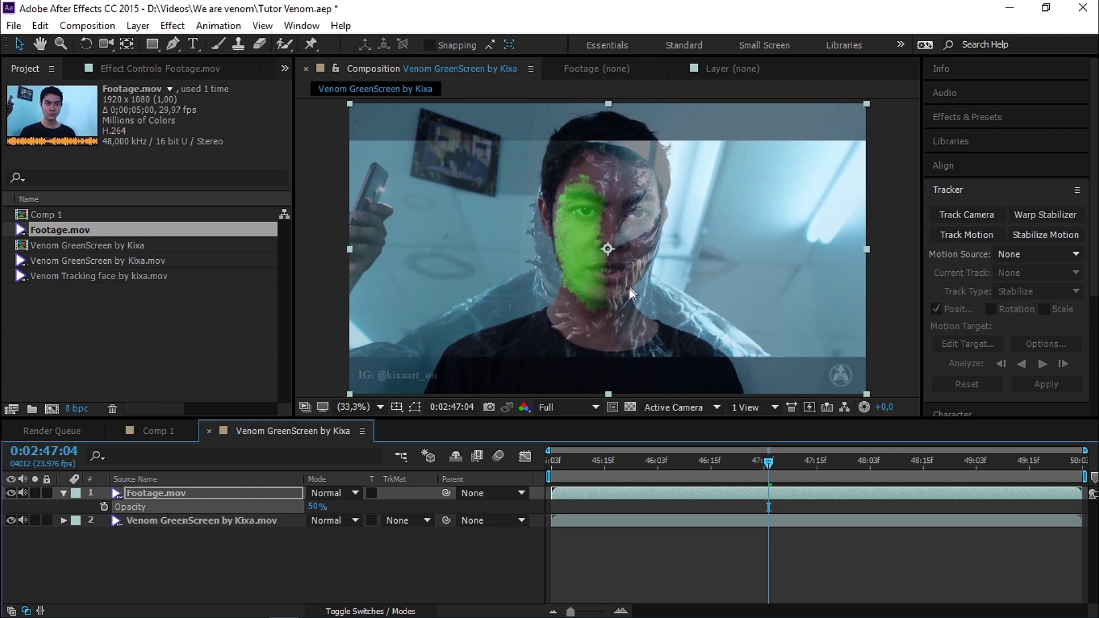
left_click(769, 462)
left_click_drag(776, 464, 877, 465)
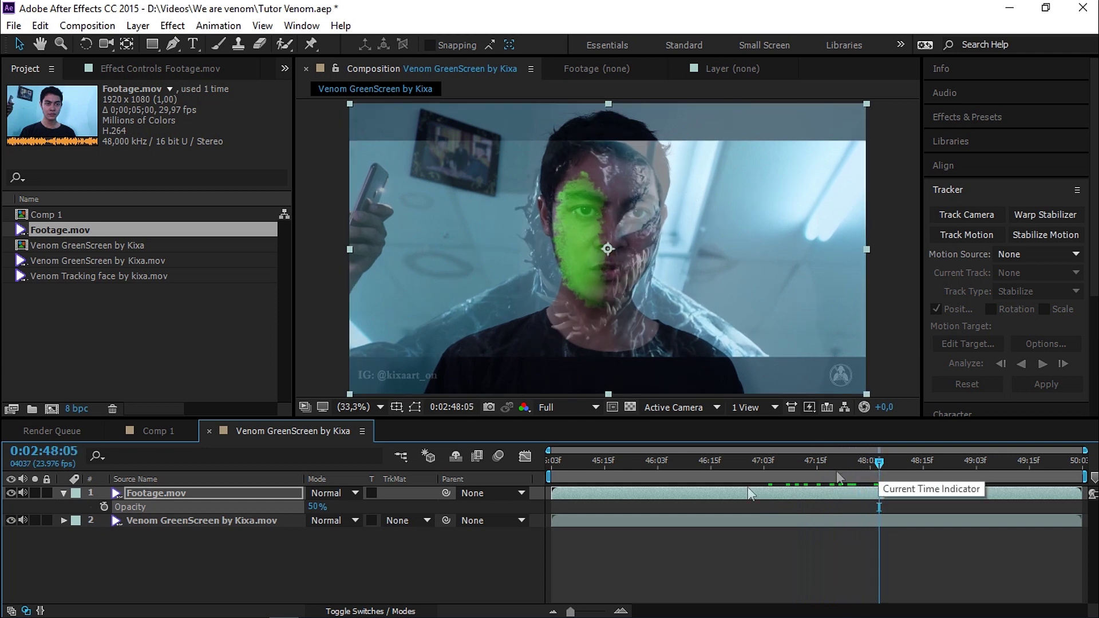
left_click_drag(317, 512, 389, 505)
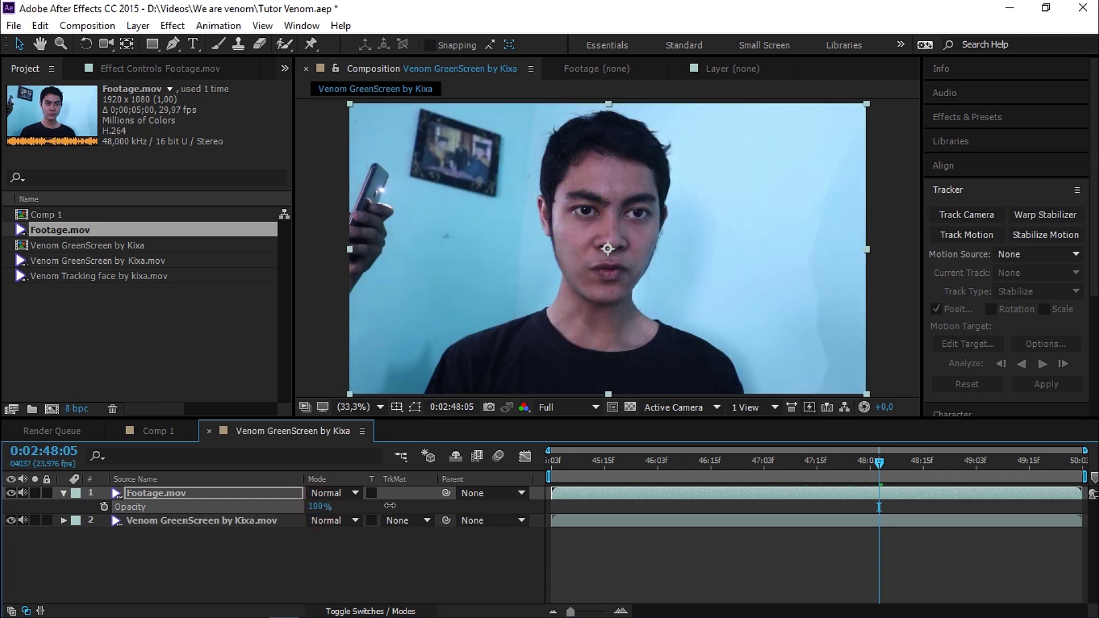
Step: Pre-compose the Footage.mov layer as Footage, moving all attributes into the new composition
left_click(250, 496)
right_click(183, 496)
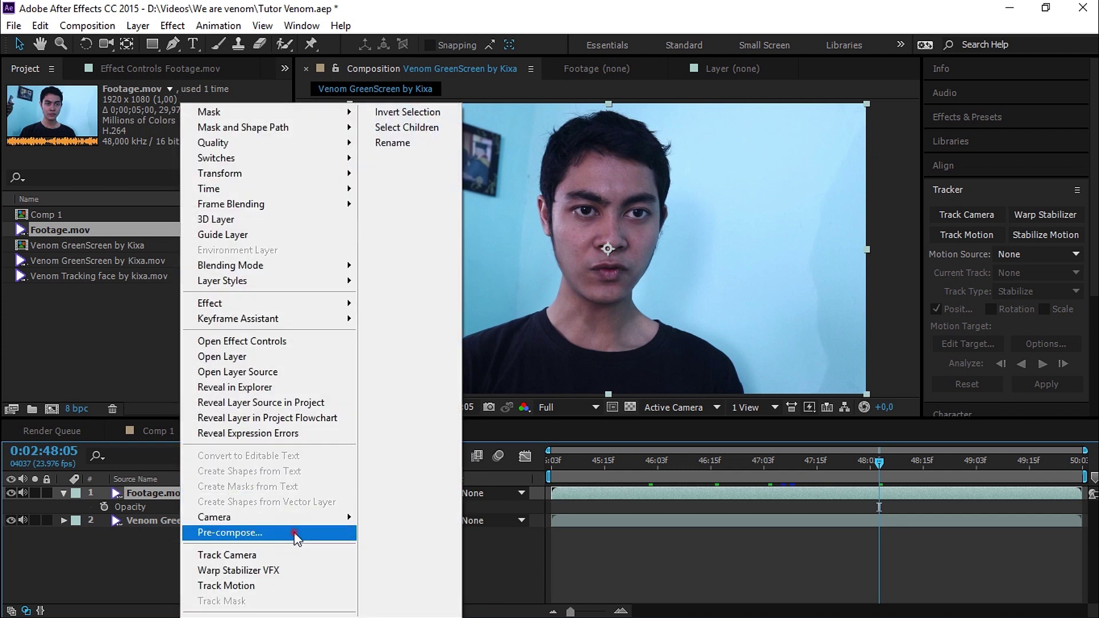
left_click(295, 535)
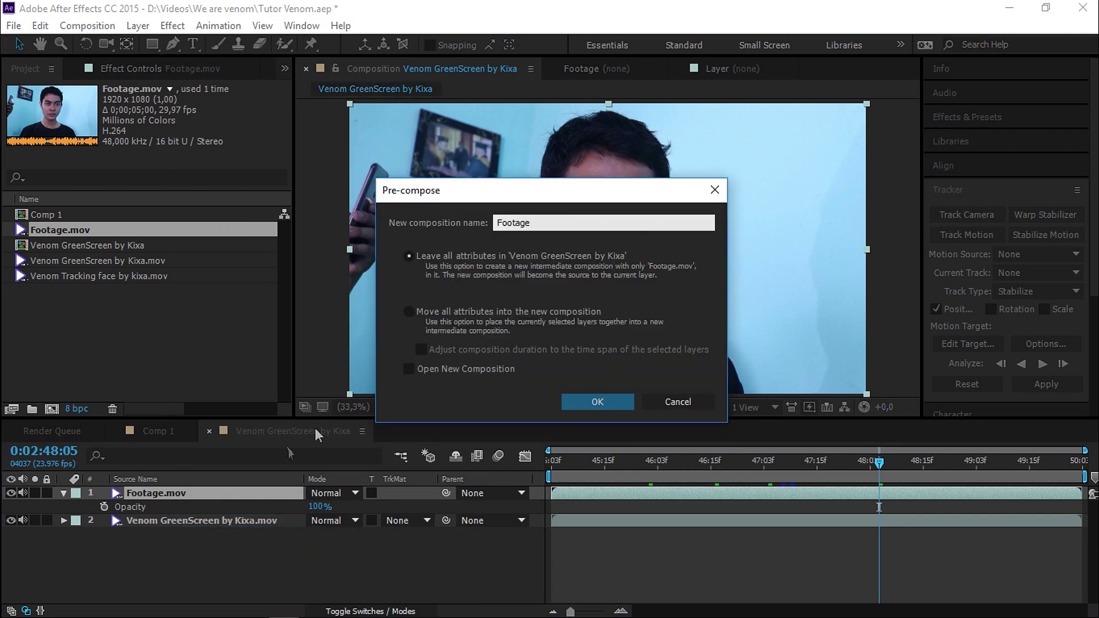
left_click(427, 313)
left_click(592, 401)
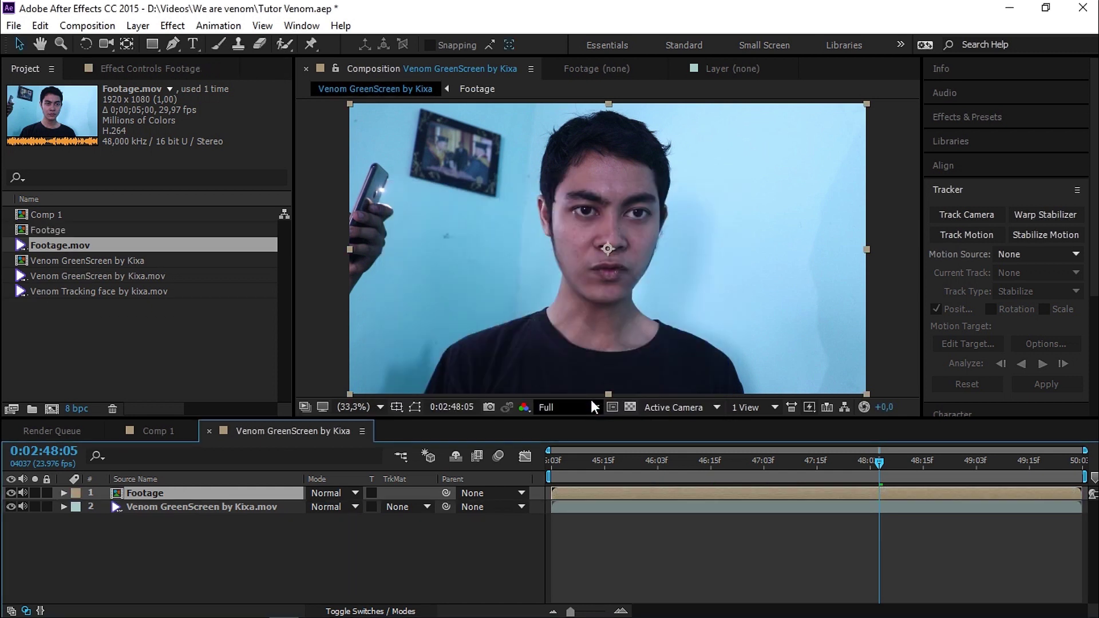
Step: Open the Footage pre-composition and start Stabilize Motion tracking on the Footage.mov layer
double_click(191, 493)
left_click(191, 493)
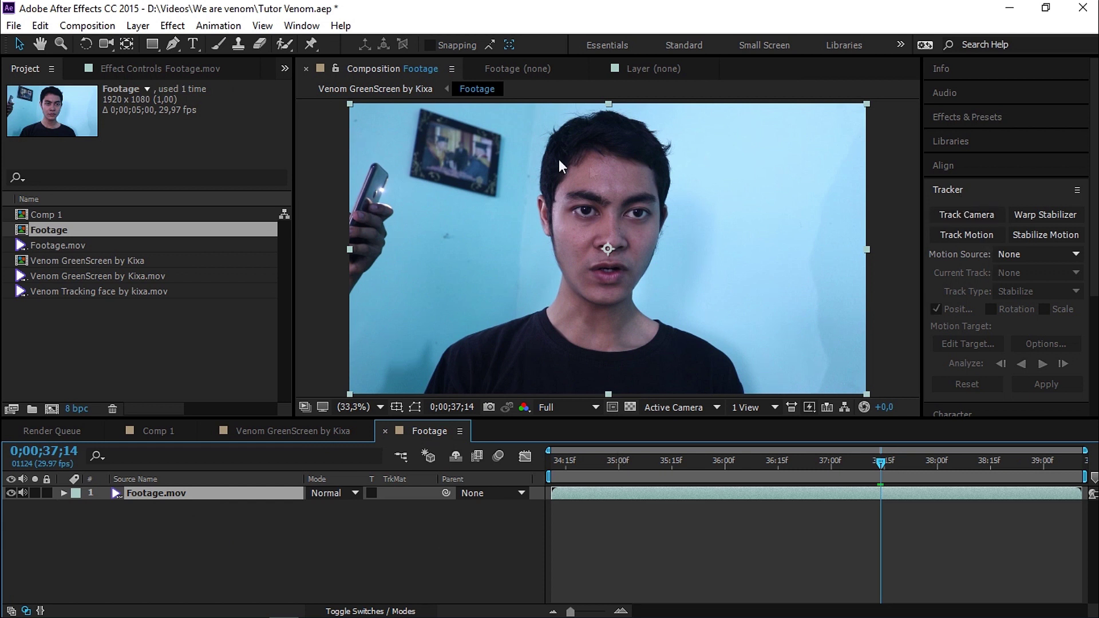
left_click(302, 25)
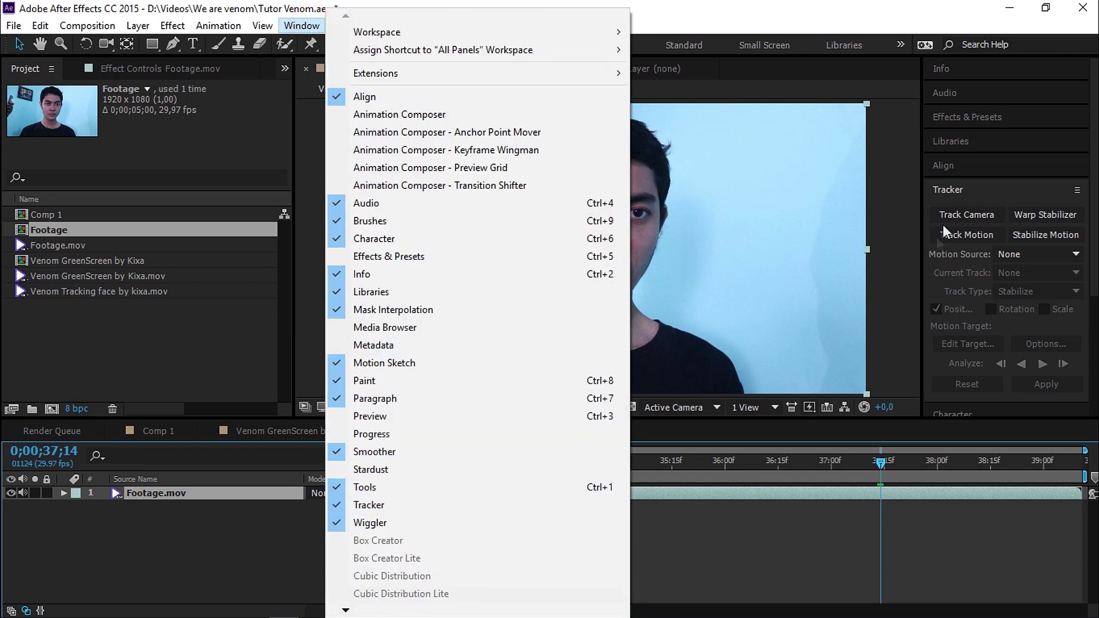
left_click(962, 201)
left_click(960, 194)
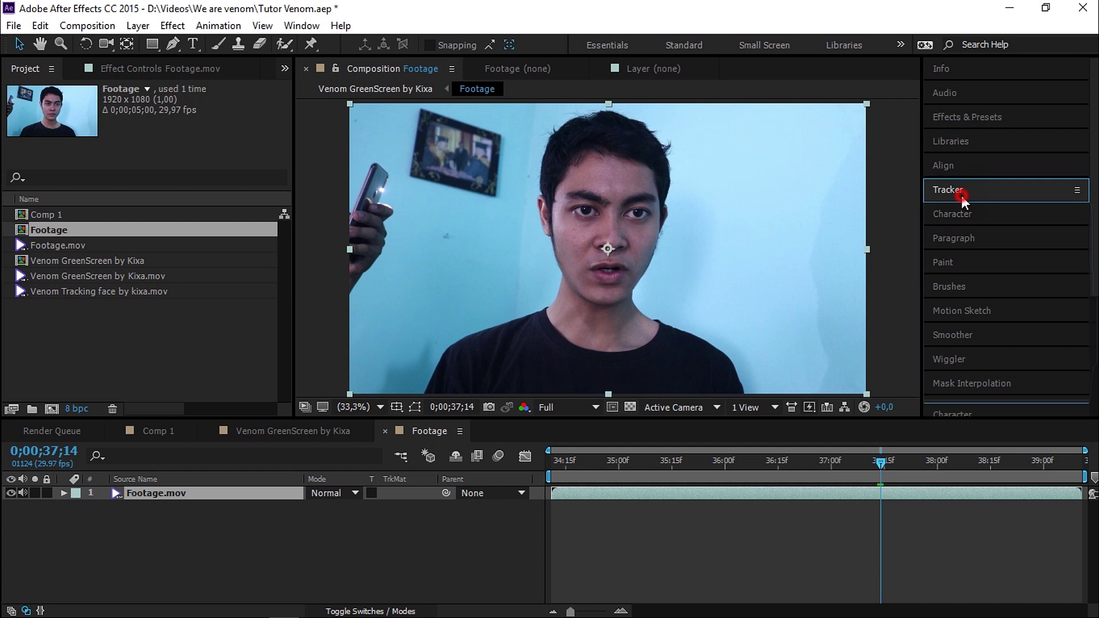
left_click(1034, 232)
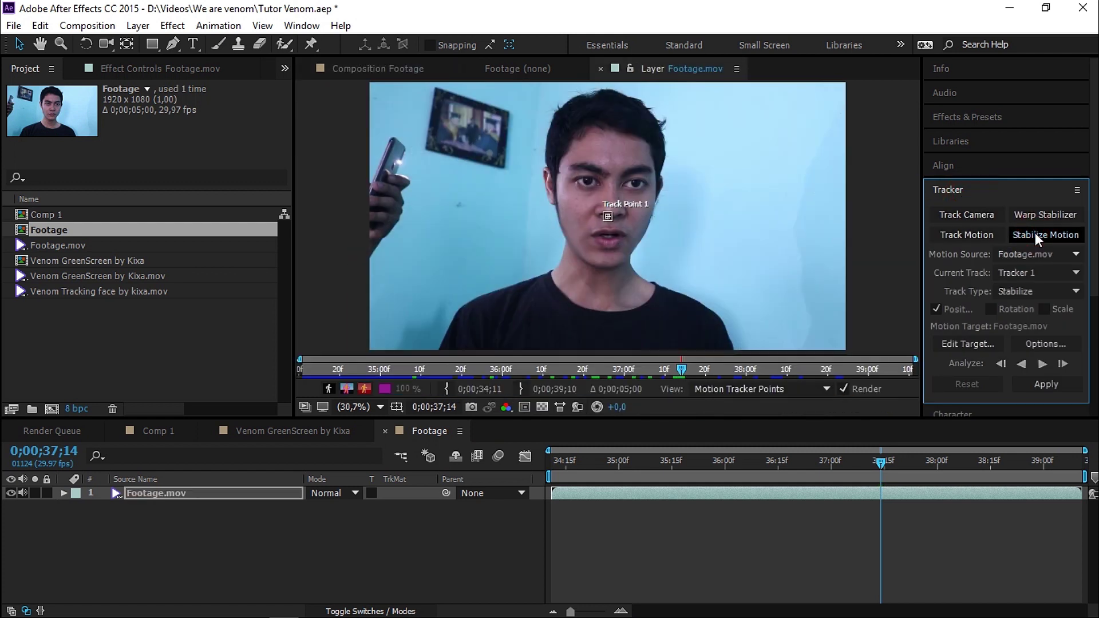
Step: Enable rotation tracking, place the two track points over the nostrils, and widen their feature regions to enclose them
scroll(608, 216, "up", 5)
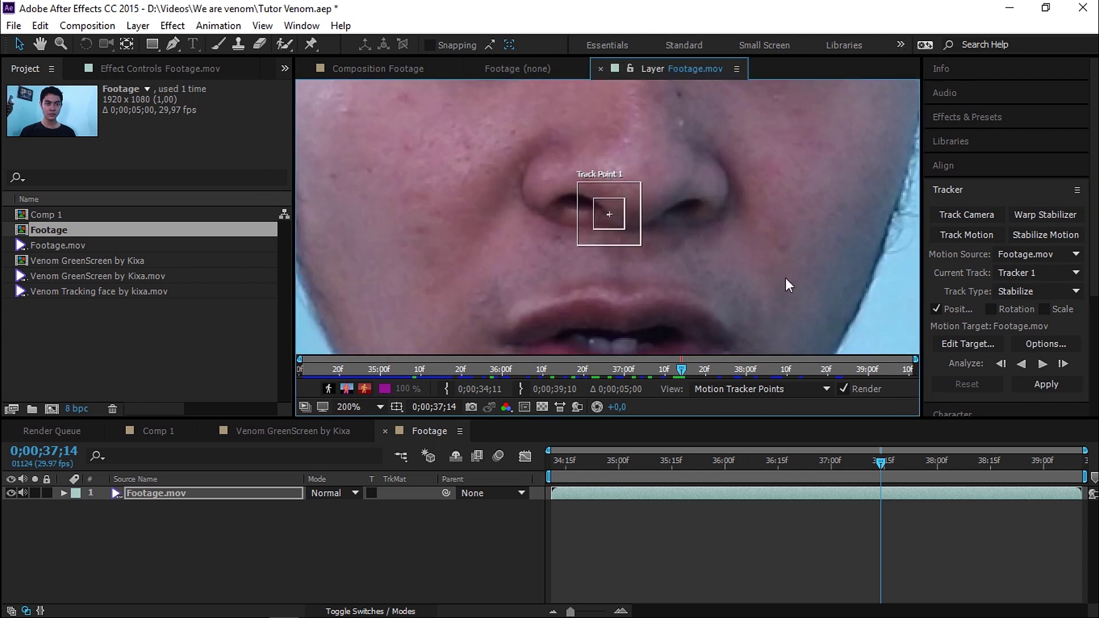
left_click(993, 310)
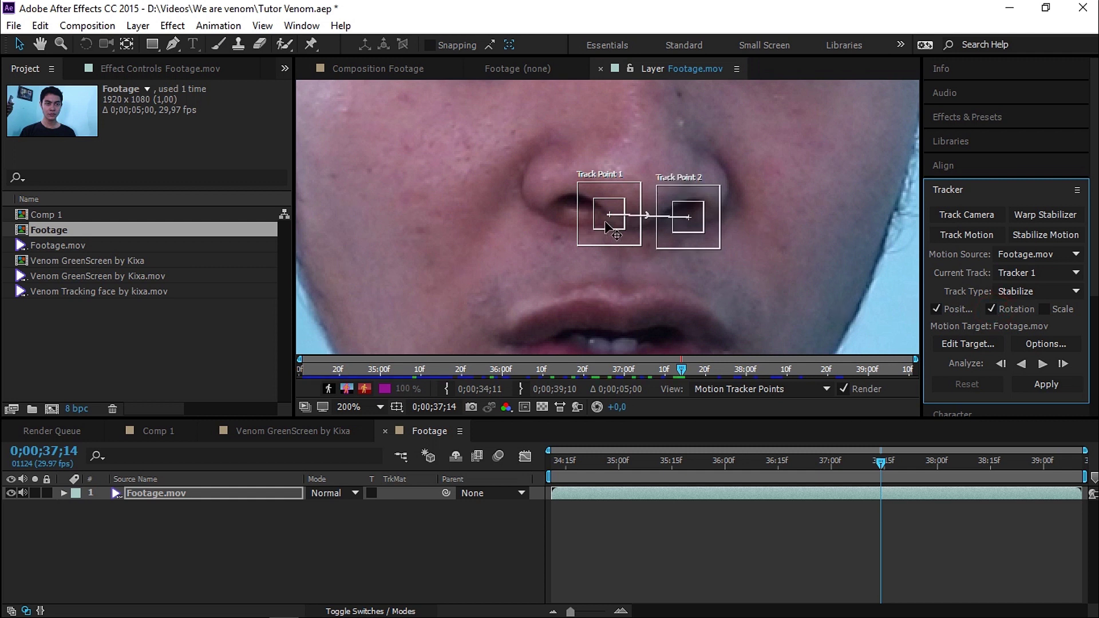
left_click_drag(601, 222, 568, 211)
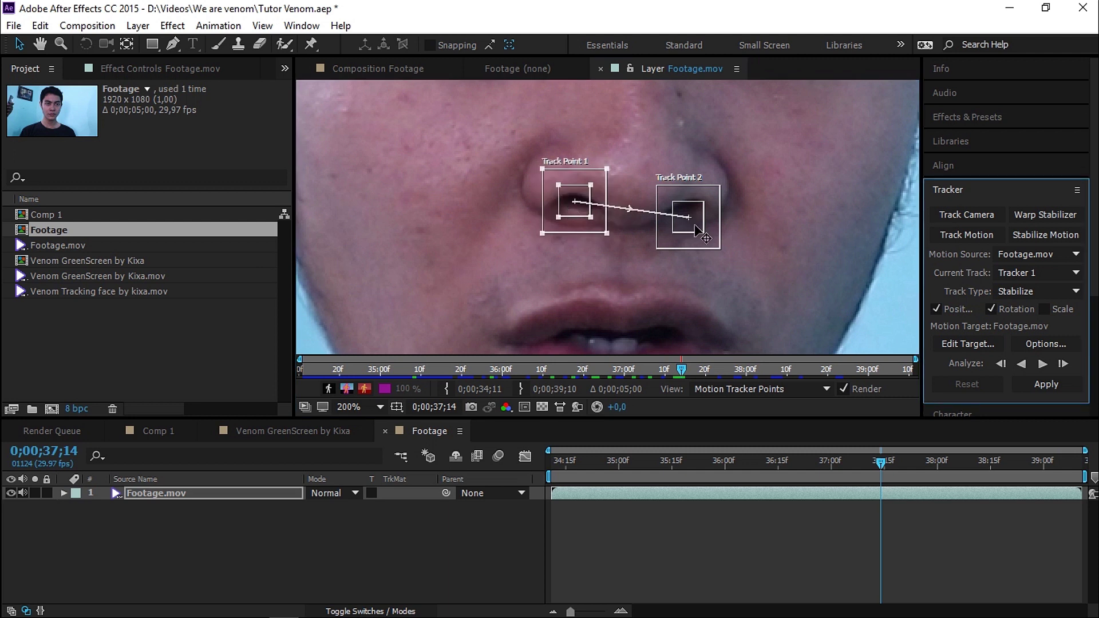
mouse_move(695, 225)
left_mouse_down()
mouse_move(691, 215)
mouse_move(709, 222)
left_mouse_up()
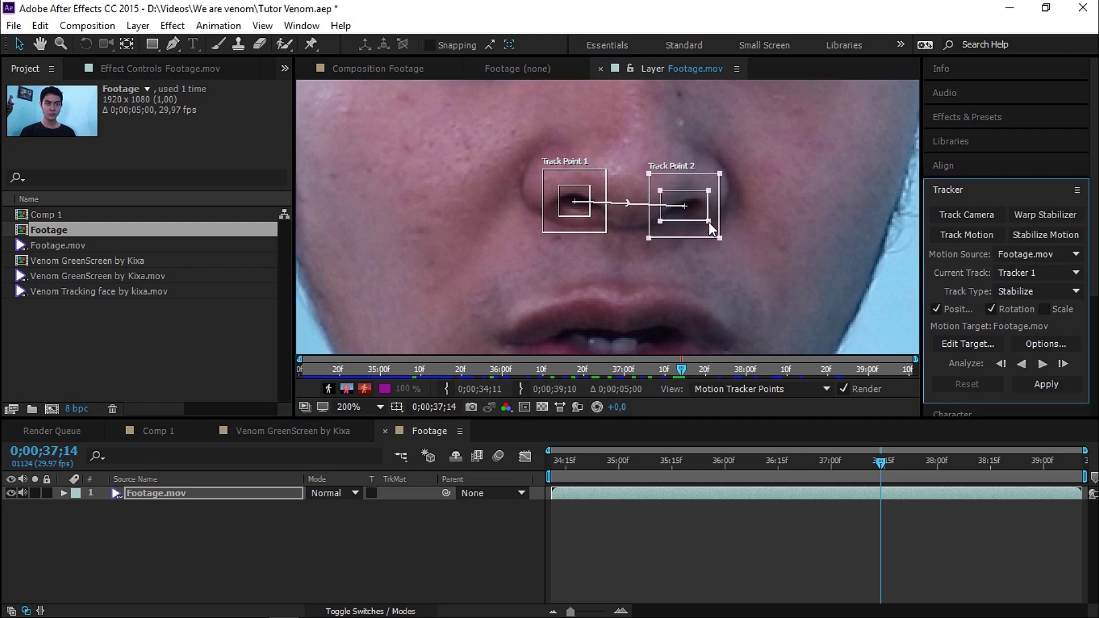
mouse_move(590, 216)
left_mouse_down()
mouse_move(616, 222)
mouse_move(605, 215)
left_mouse_up()
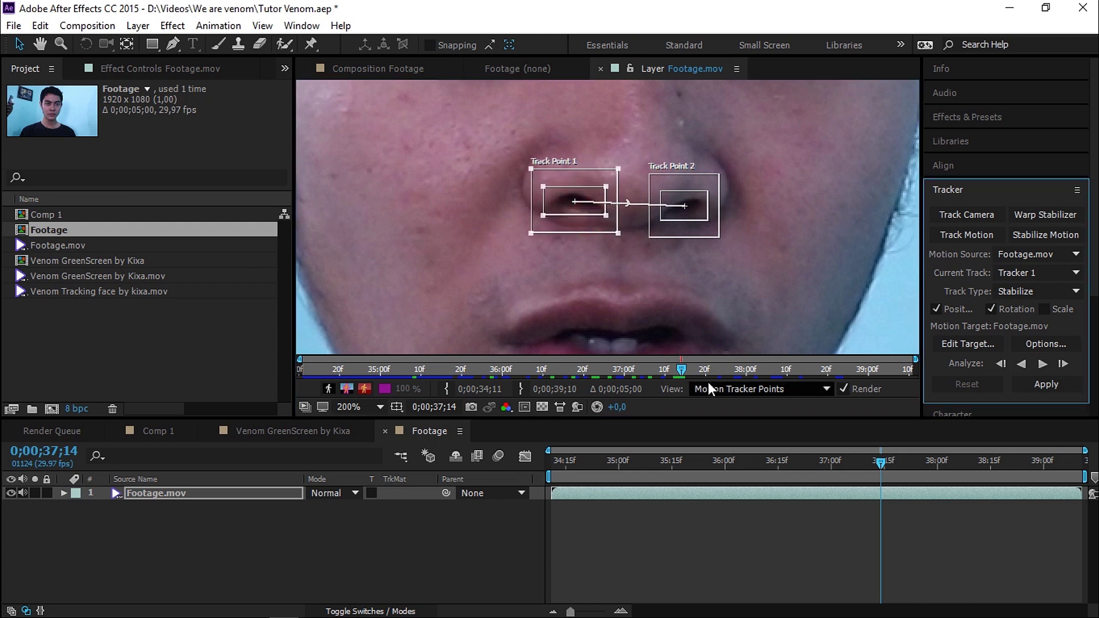
Step: Analyze both track points forward from the clip's first frame at 0;00;34;11
left_click(641, 459)
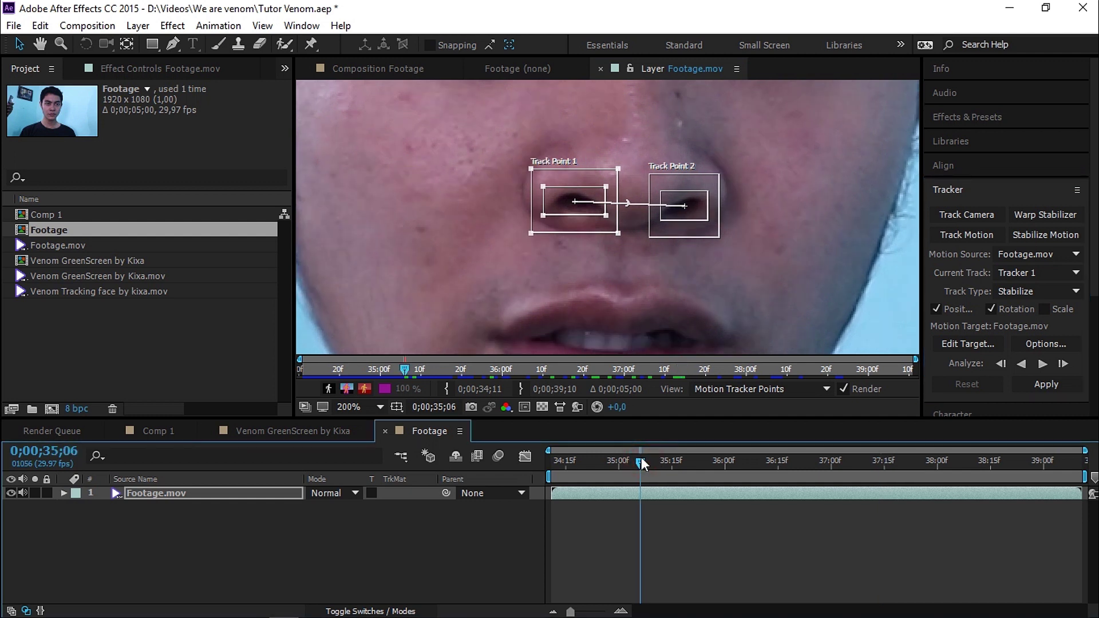
left_click_drag(641, 463, 540, 469)
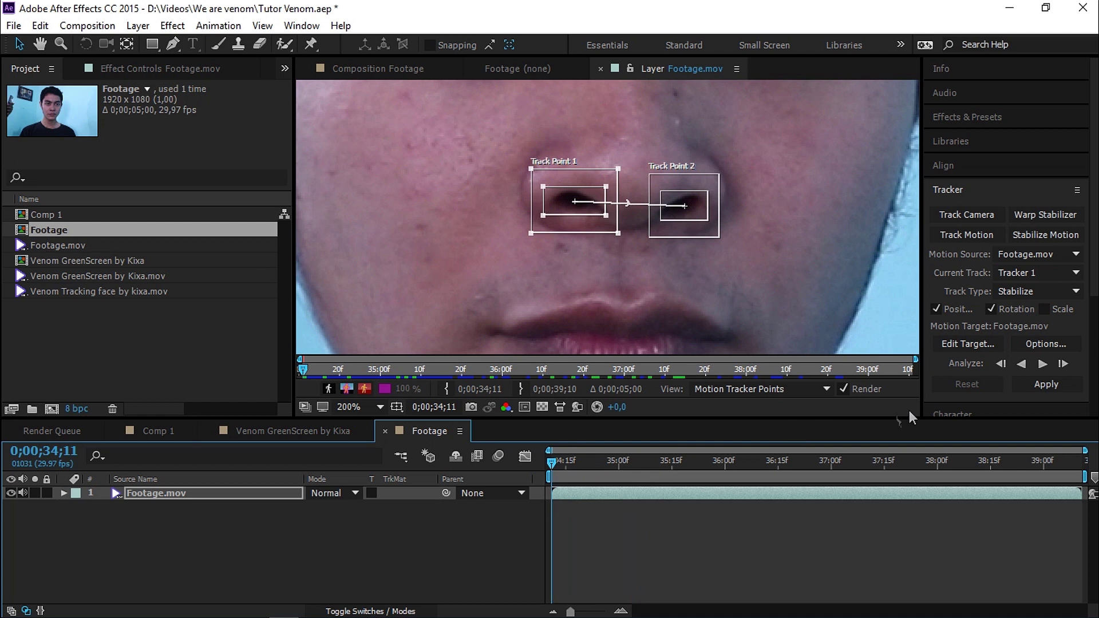
left_click(1042, 364)
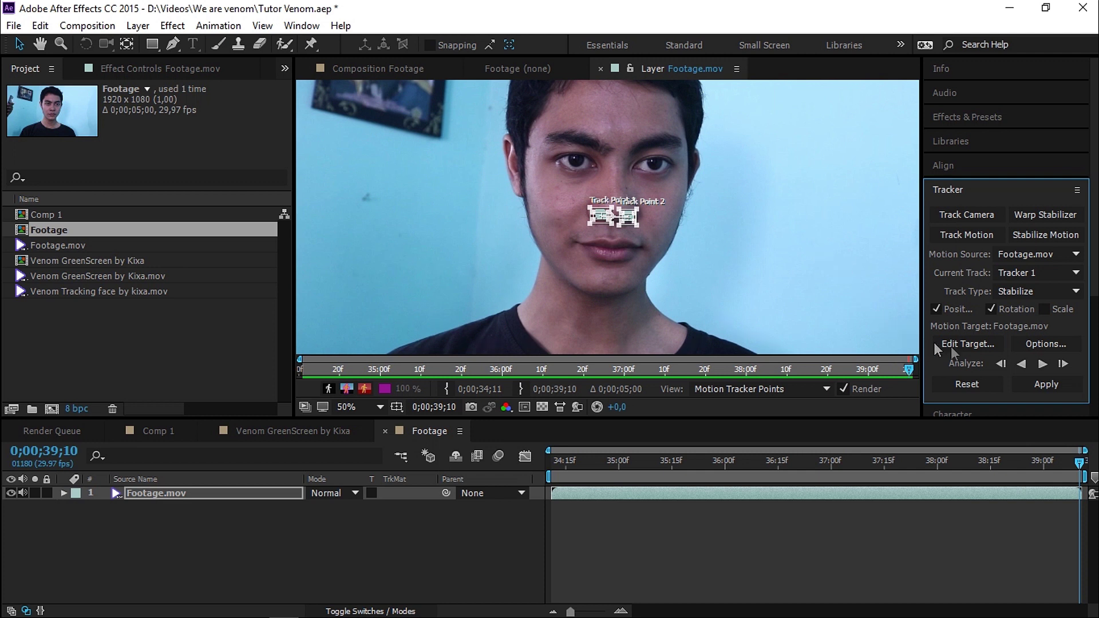
Step: Apply the motion stabilization to the Footage.mov layer and play back the result
left_click(1039, 391)
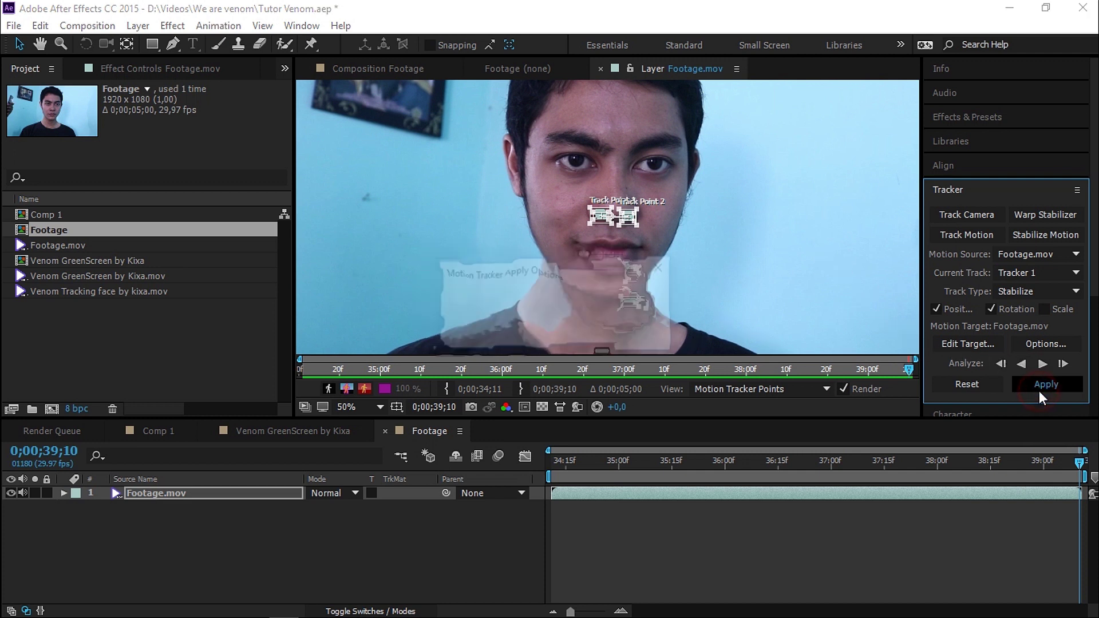
left_click(550, 335)
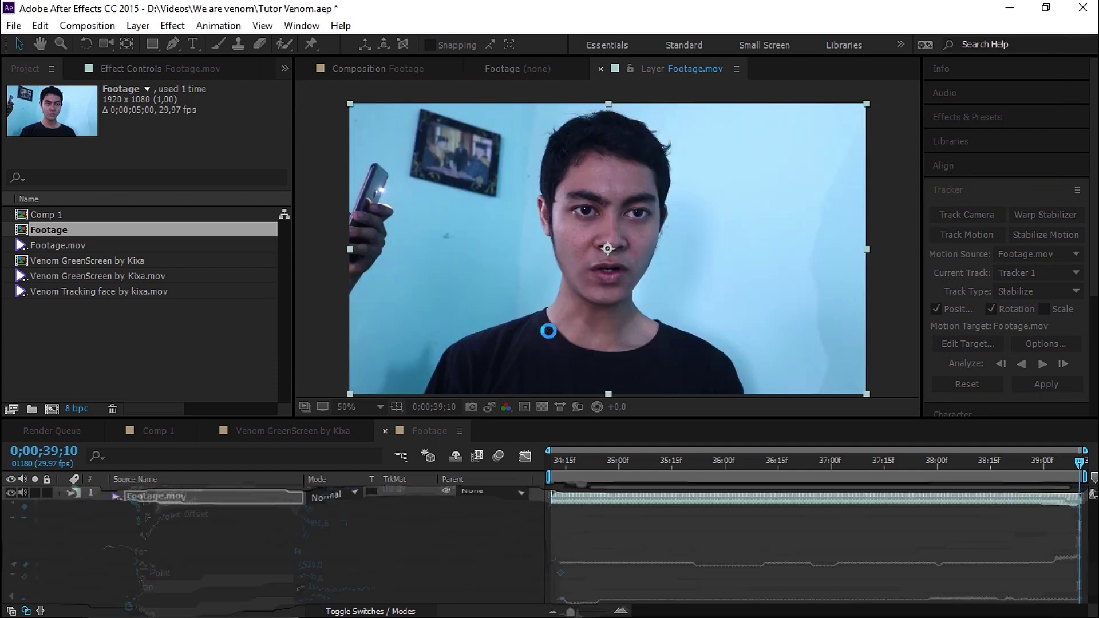
left_click(565, 461)
key("space")
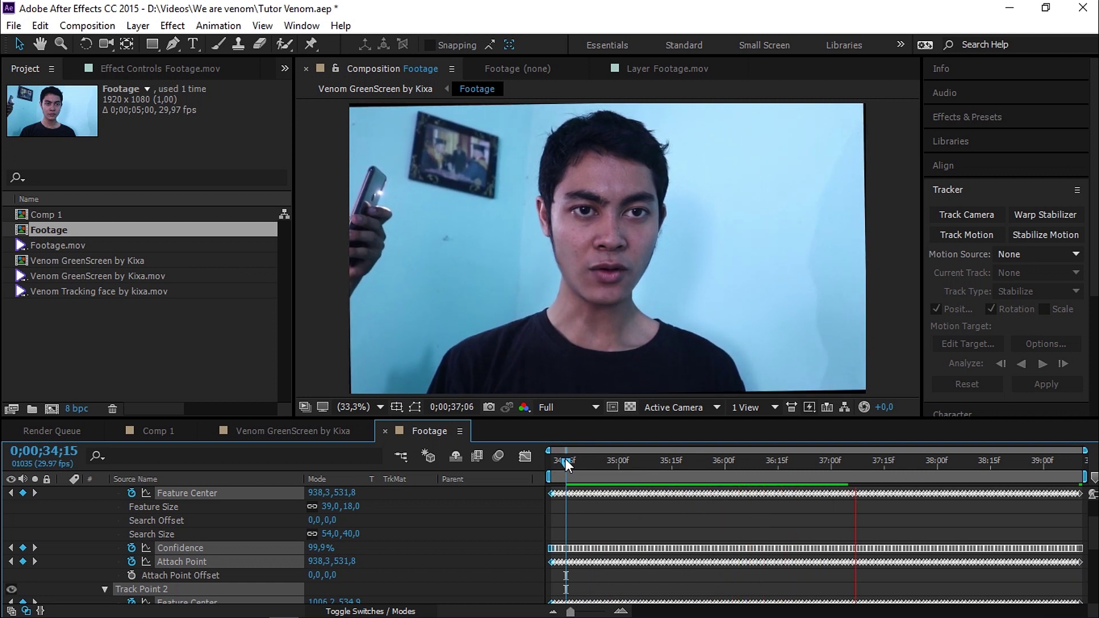
Step: In the Venom GreenScreen composition, move the Footage layer beneath the Venom clip at 0:02:45:16, and select the Venom layer
left_click(286, 432)
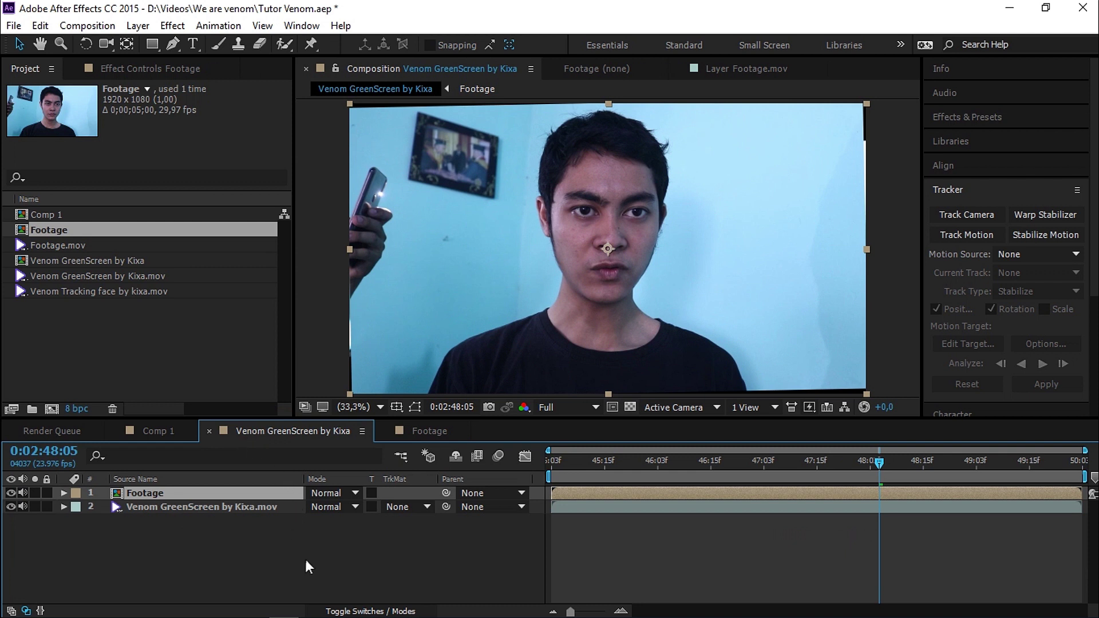
left_click(609, 462)
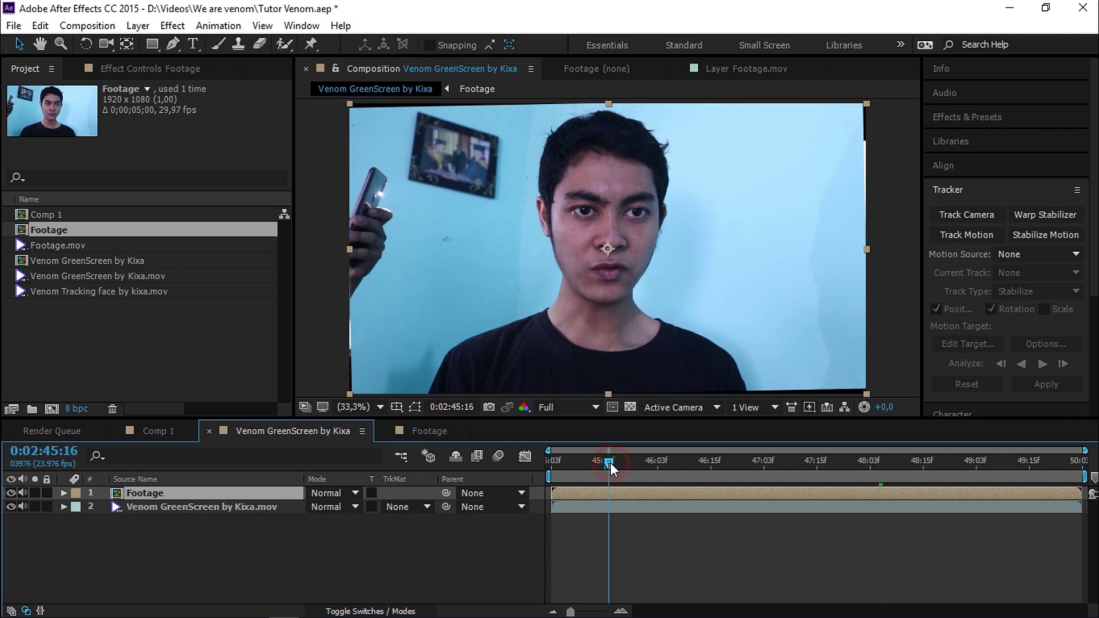
left_click_drag(250, 491, 249, 528)
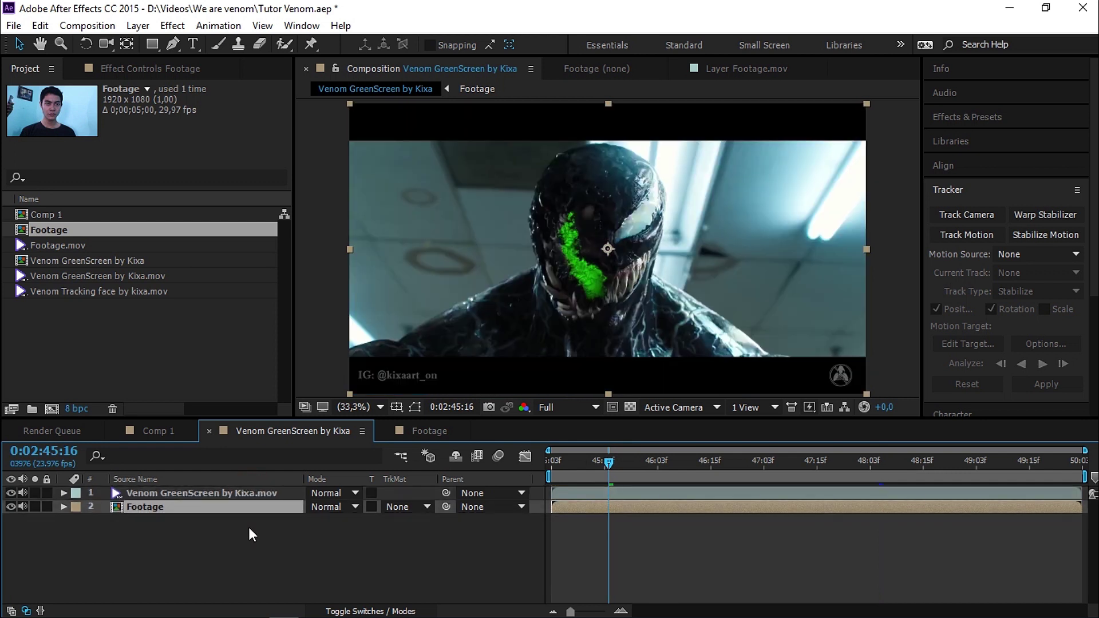
left_click(265, 492)
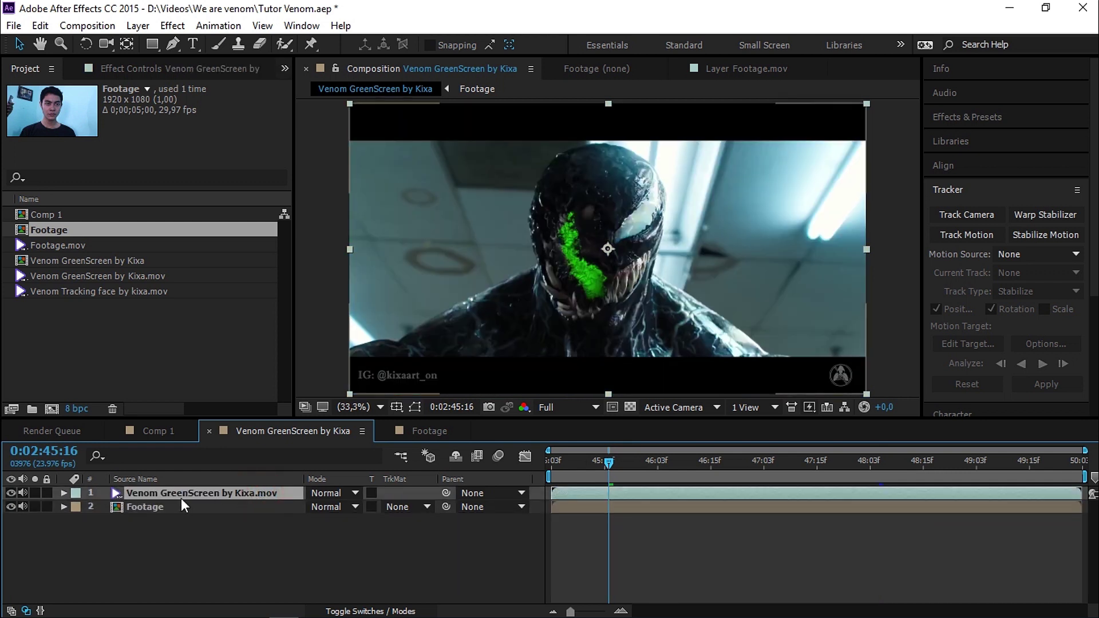
Step: At 0:02:46:17, apply Keylight (1.2) to the Venom GreenScreen layer and sample the green face area as its Screen Colour
left_click_drag(676, 462, 720, 462)
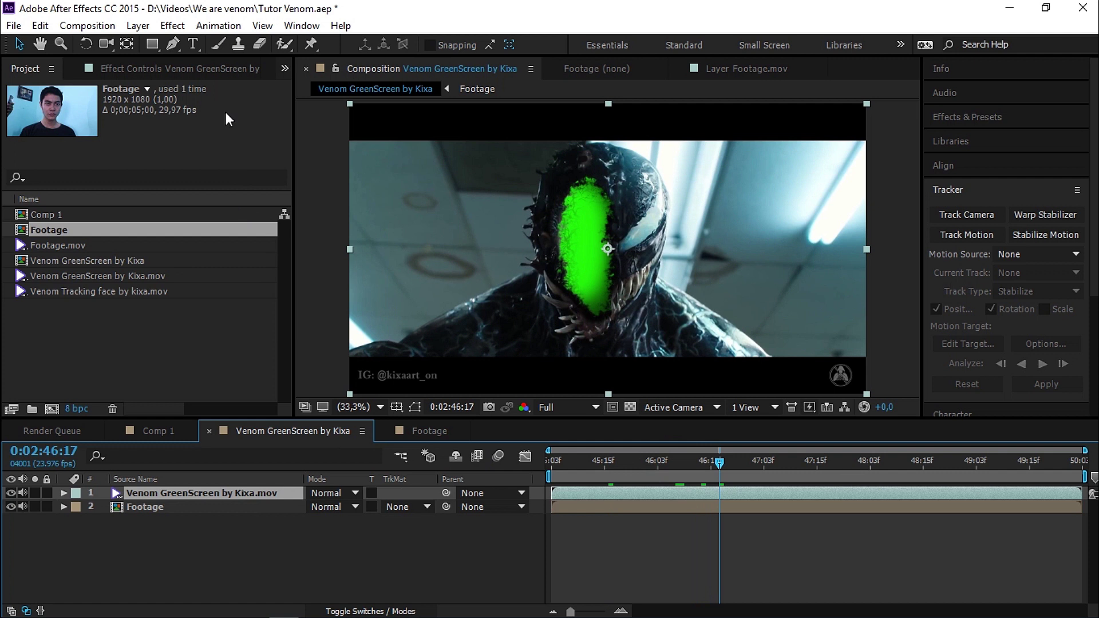
left_click(174, 26)
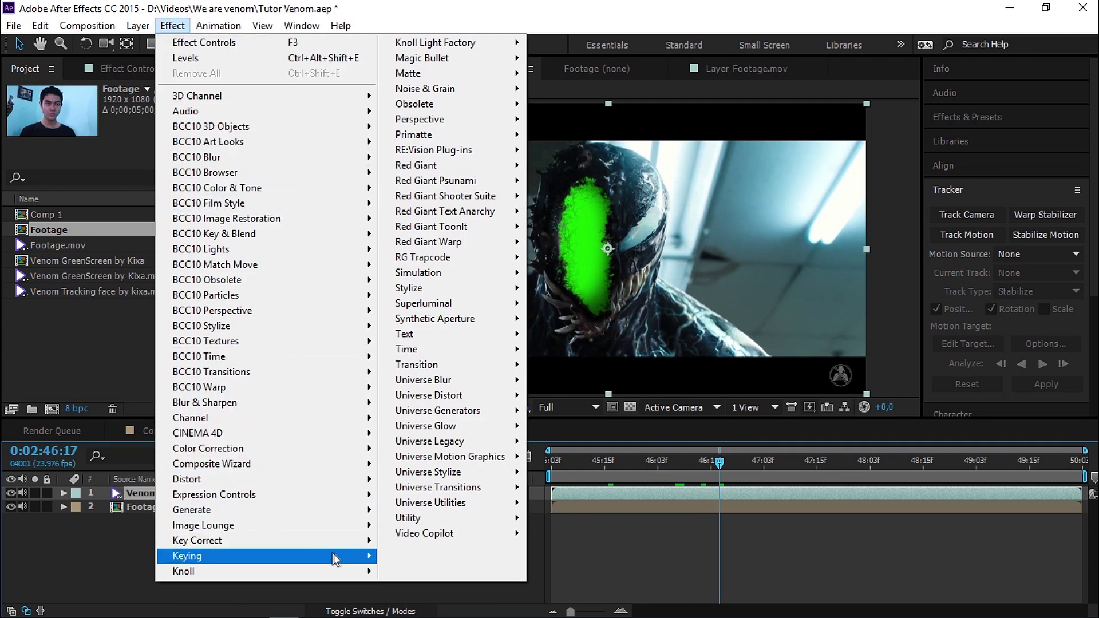
mouse_move(334, 558)
left_click(486, 541)
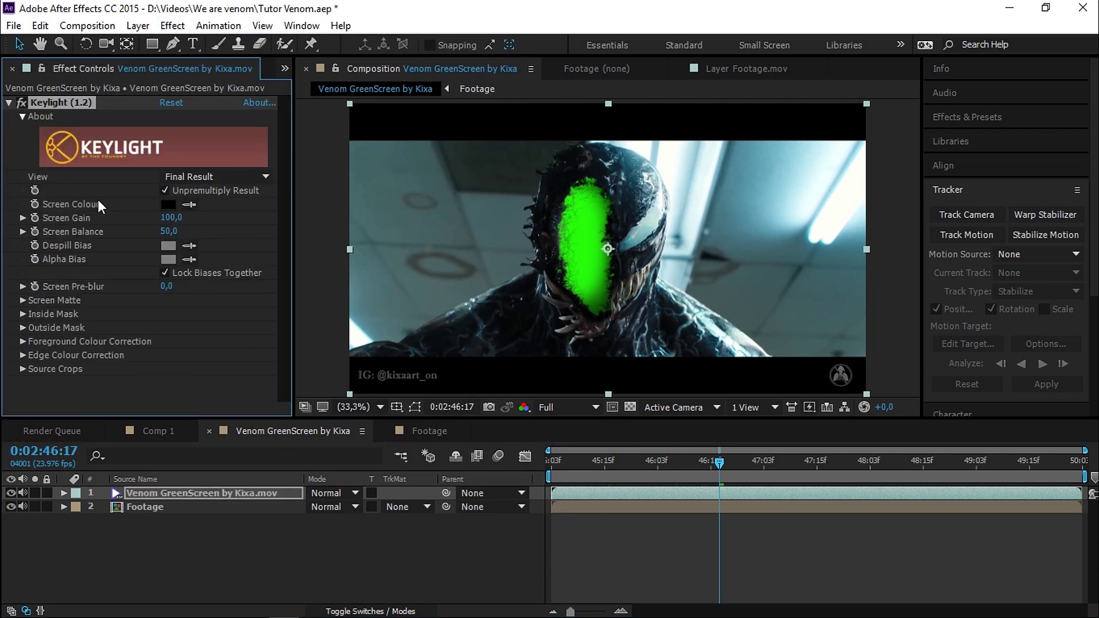
left_click(189, 206)
left_click(588, 245)
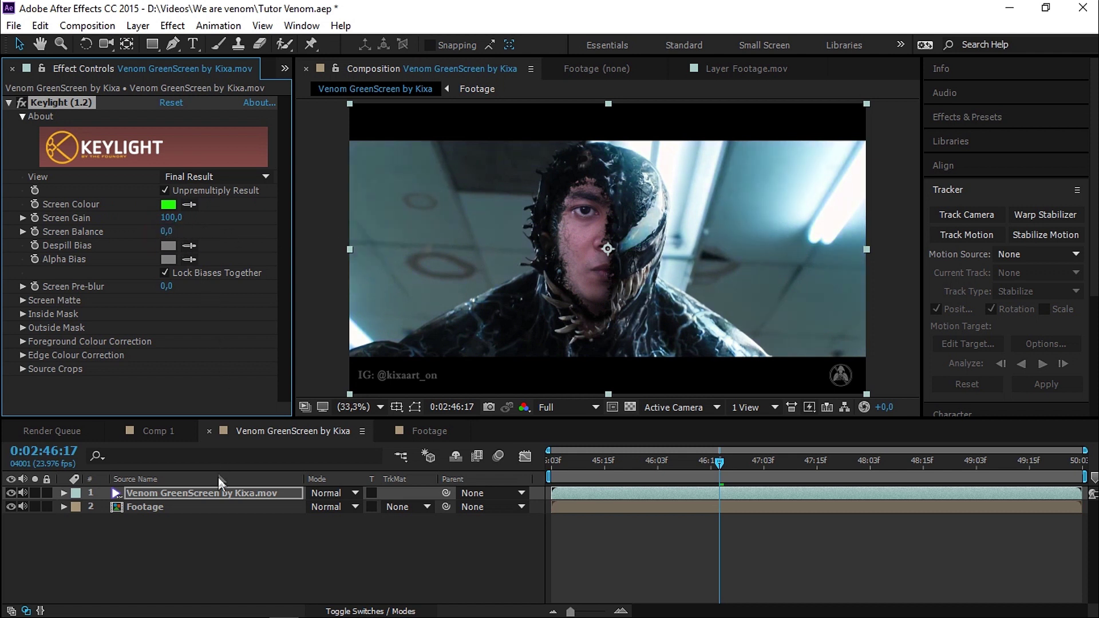
Step: Shift the Footage layer downward so the face lines up with the keyed opening in the Venom mask
left_click(214, 506)
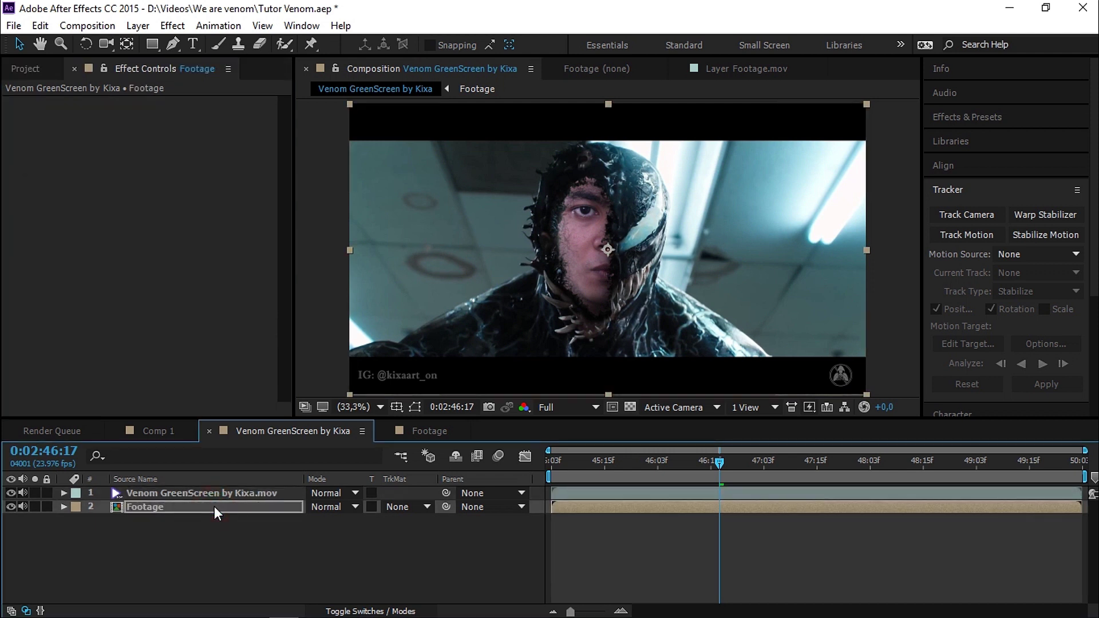
key("shift+Down")
key("shift+Down")
key("shift+Down")
key("shift+Down")
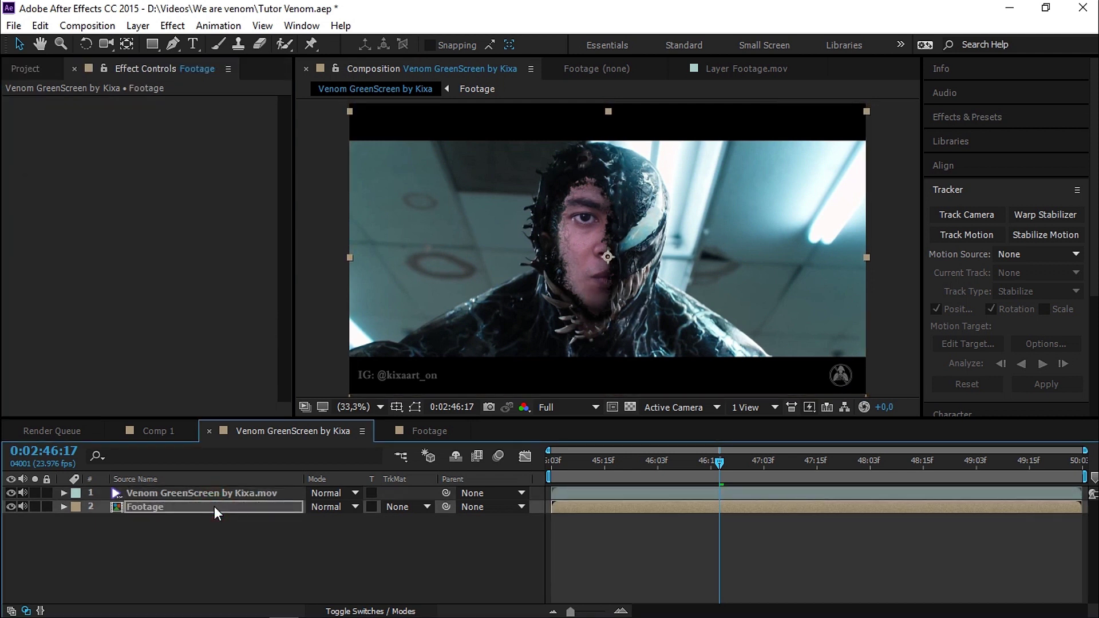
key("shift+Down")
key("shift+Down")
key("shift+Down")
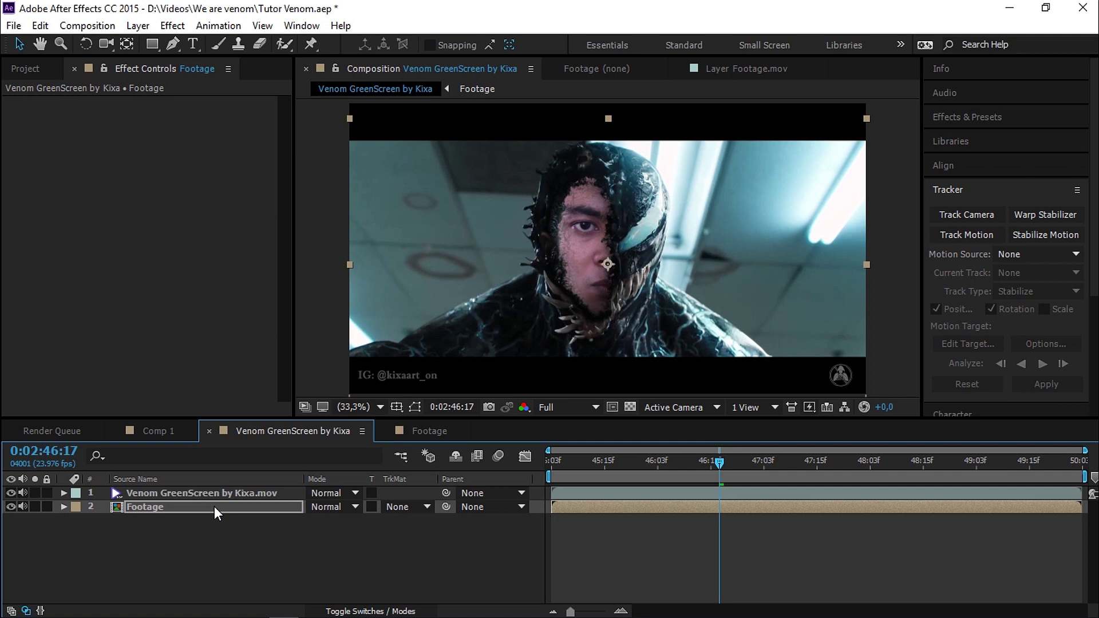
key("shift+Down")
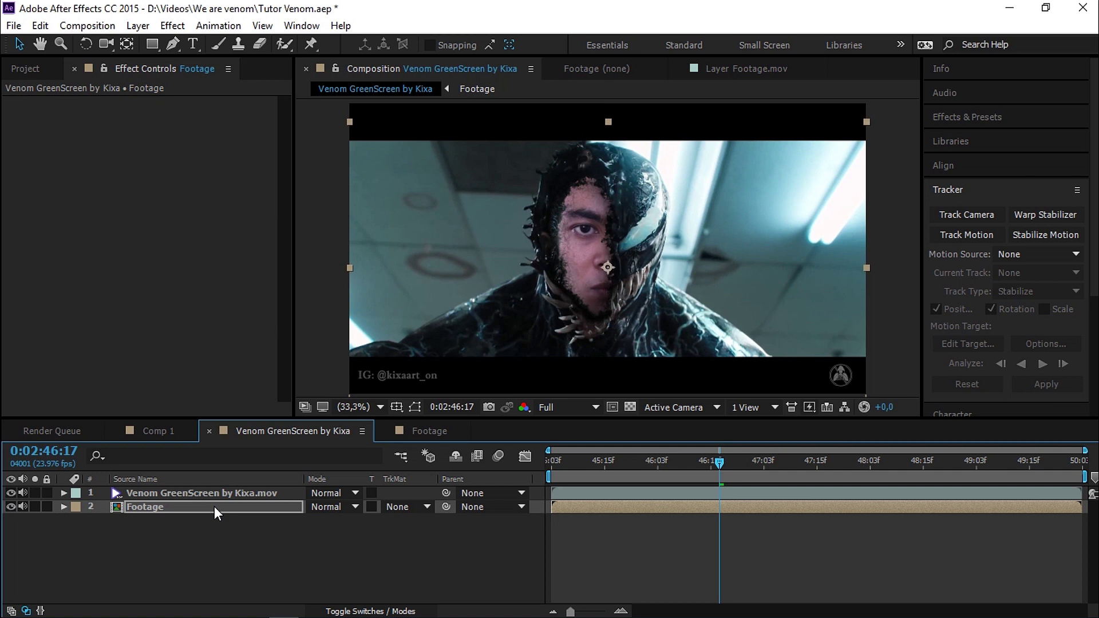
Step: Scale the Footage layer to 88% and nudge it slightly left and down to fit the face within the Venom head
key("s")
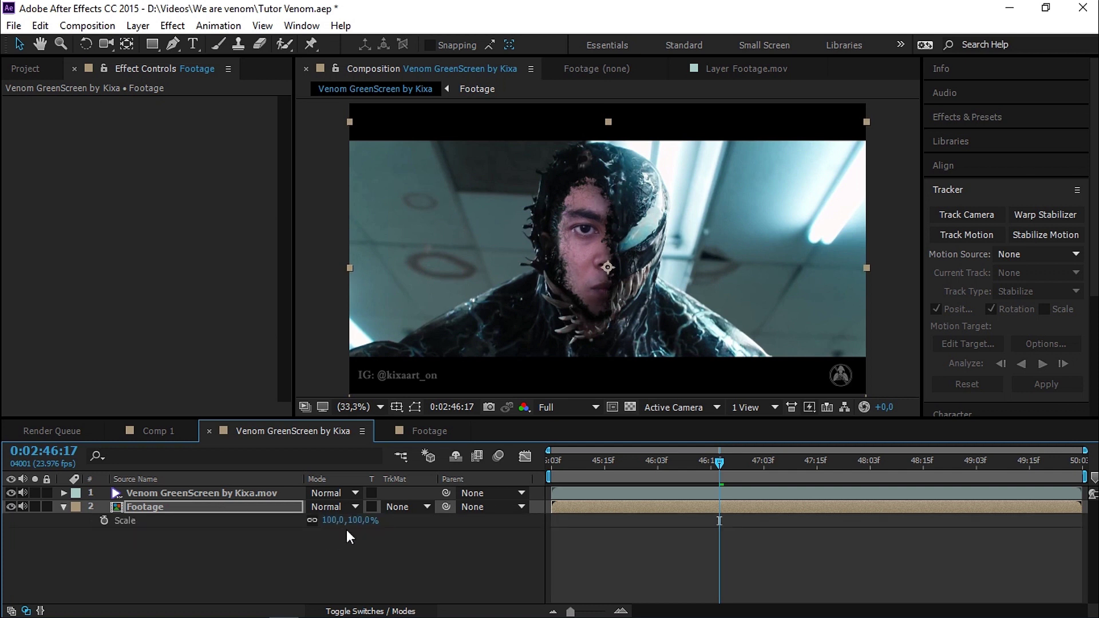
left_click(359, 520)
type("88")
key("Return")
key("shift+Left")
key("shift+Left")
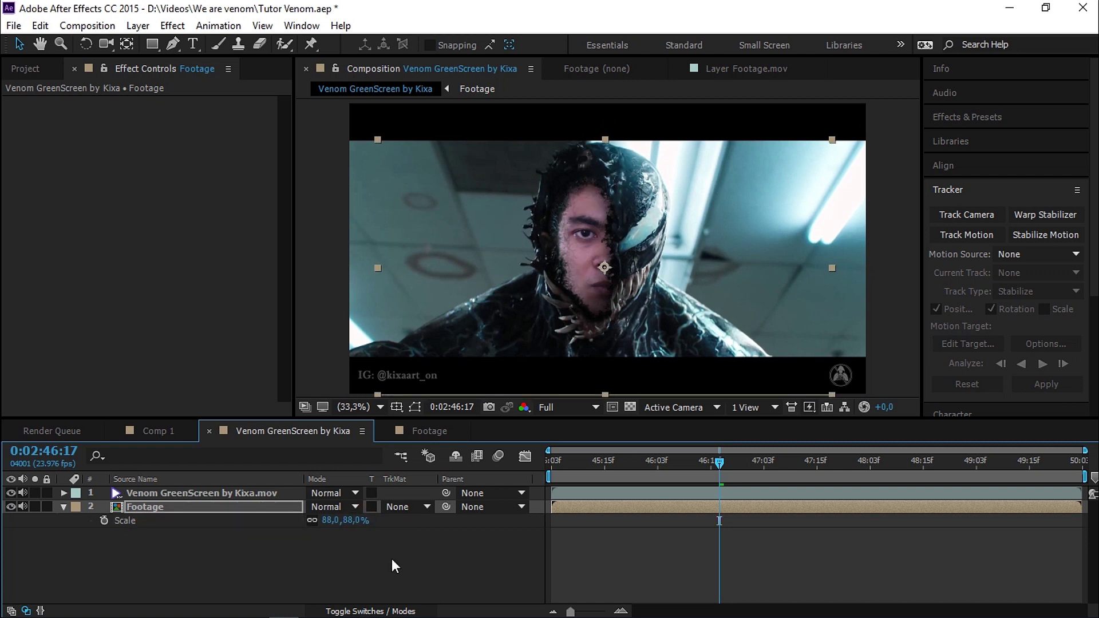
key("shift+Down")
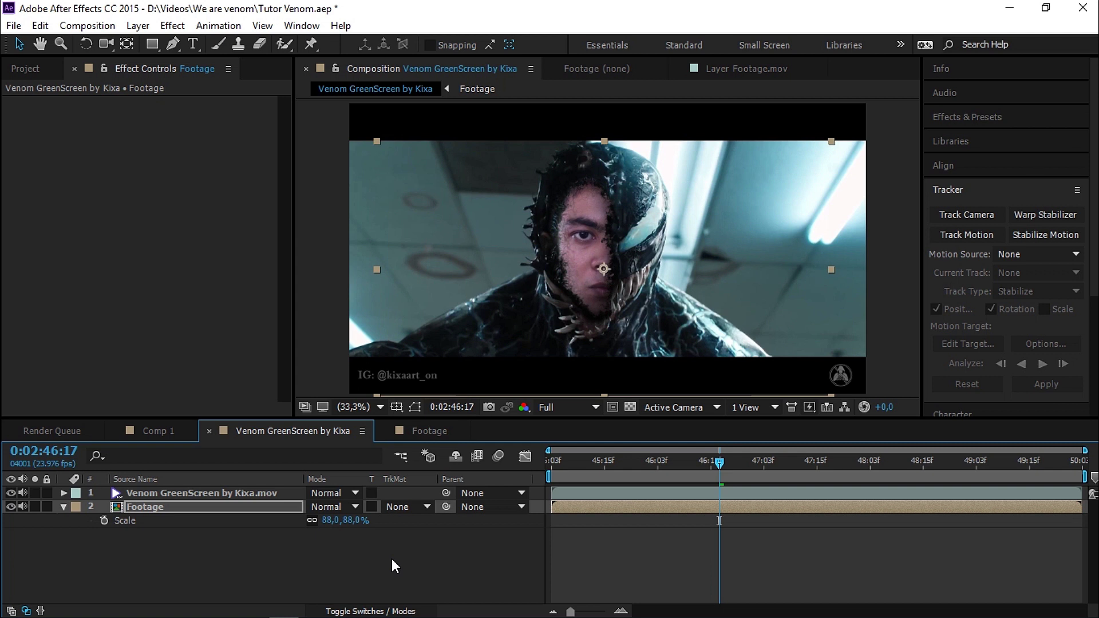
key("shift+Down")
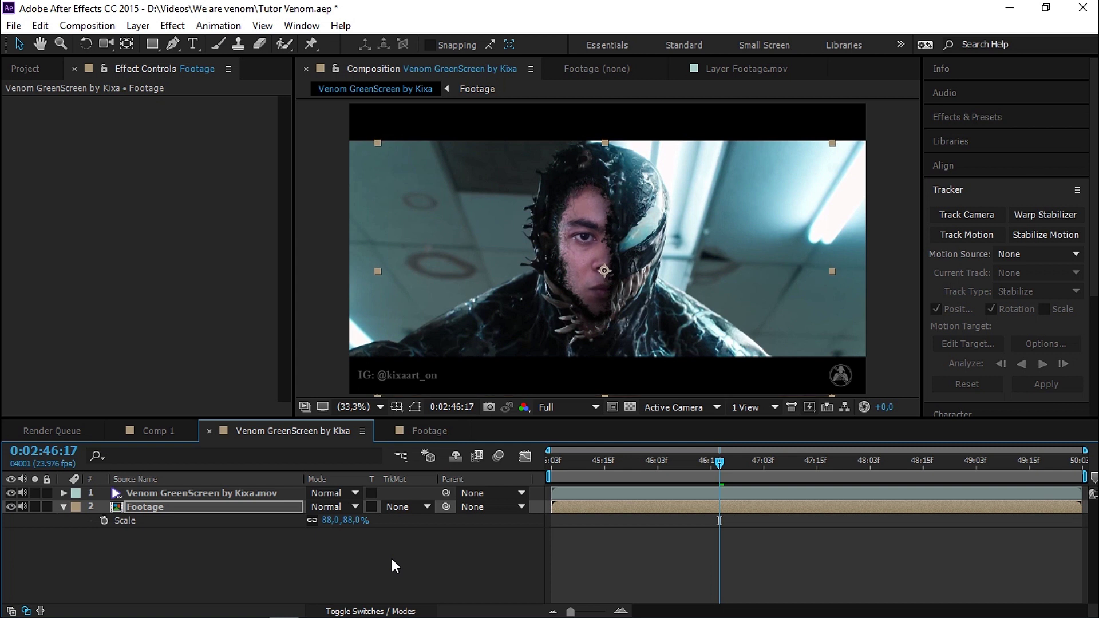
Step: Add Venom Tracking face by kixa.mov to the composition as the topmost layer
left_click(40, 68)
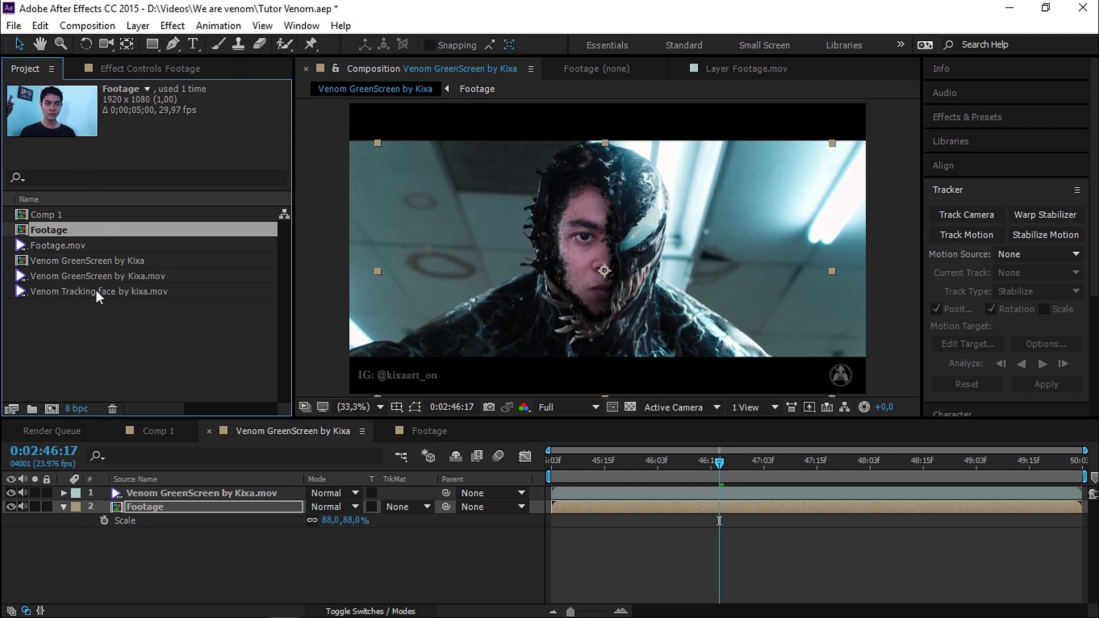
left_click(177, 293)
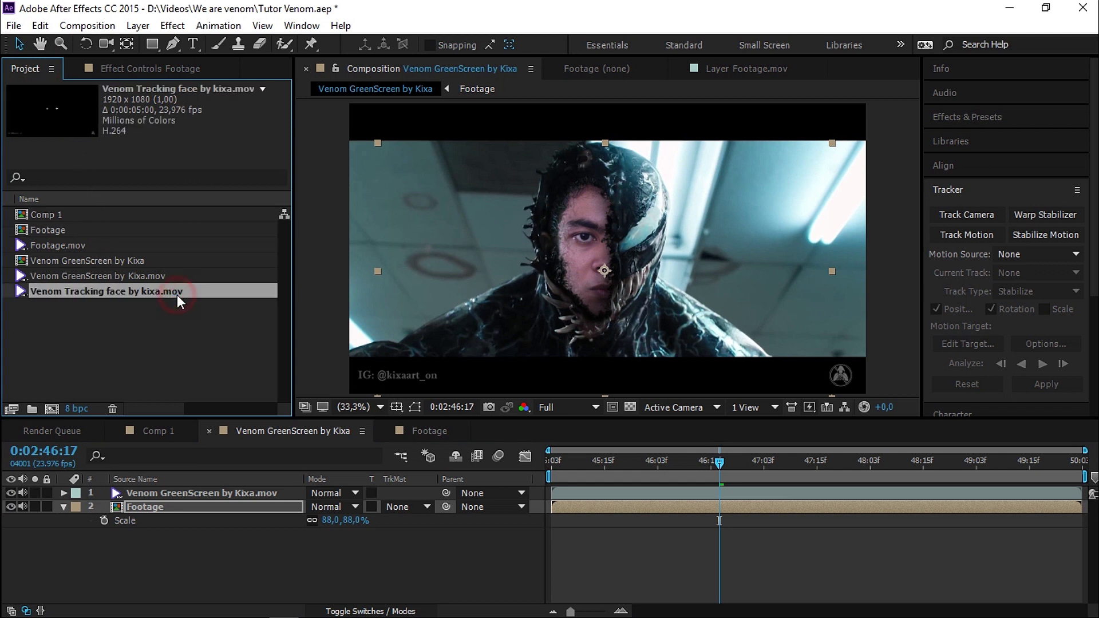
left_click_drag(191, 293, 199, 490)
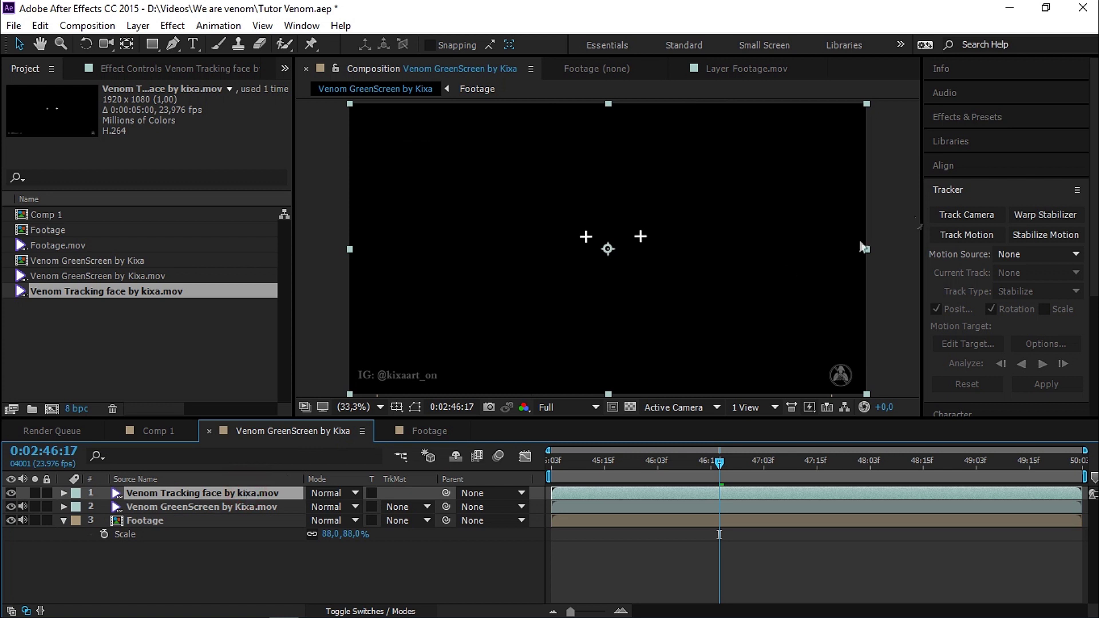
Step: Start motion tracking with rotation on the Venom Tracking face layer, and fit the two track points over the white crosses
left_click(986, 234)
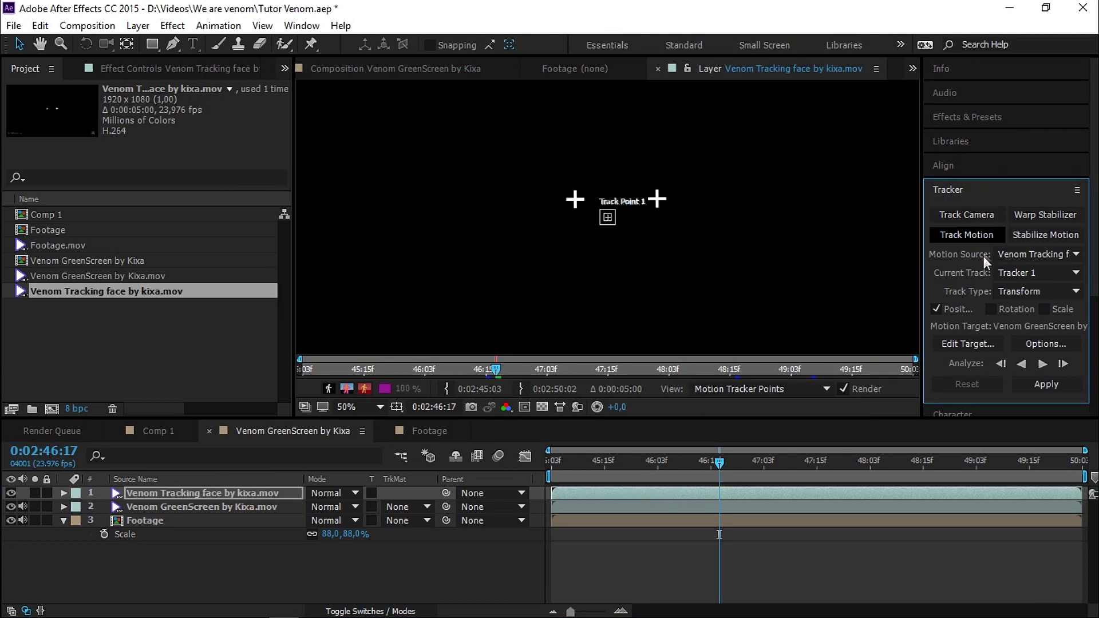
left_click(991, 310)
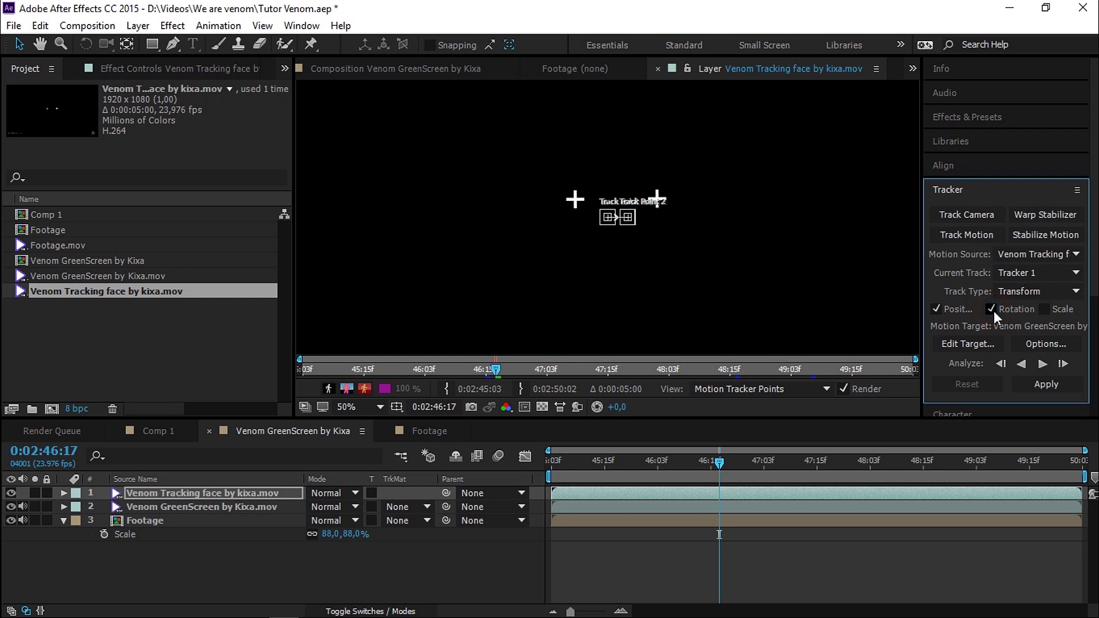
key("period")
key("period")
key("period")
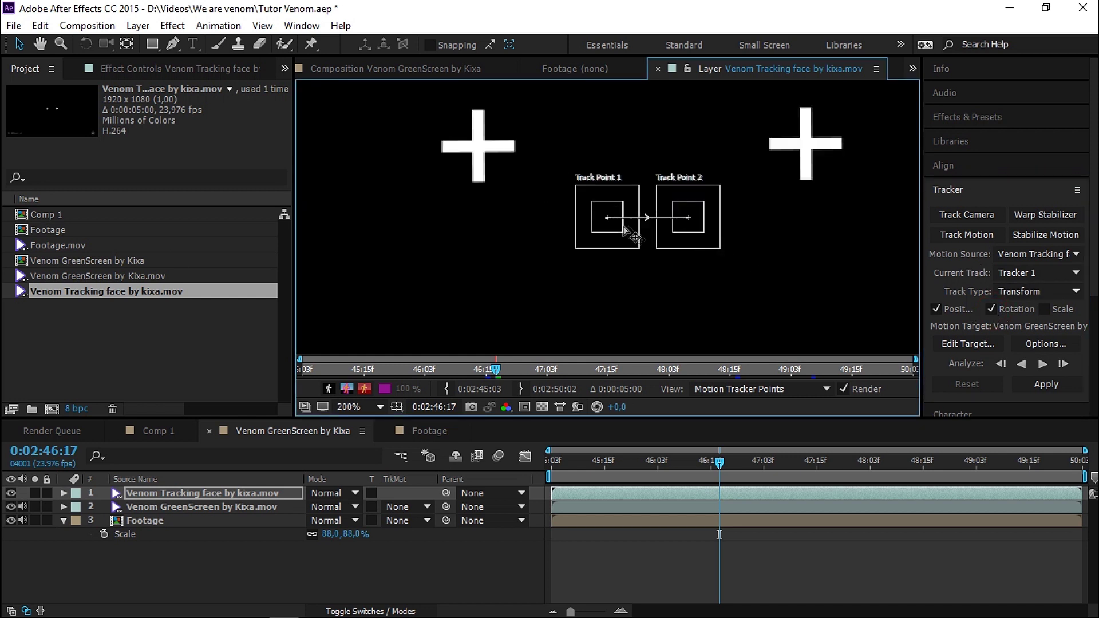
left_click_drag(615, 228, 491, 155)
left_click_drag(681, 232, 782, 167)
left_click(490, 154)
mouse_move(494, 162)
left_mouse_down()
mouse_move(521, 163)
mouse_move(513, 150)
mouse_move(516, 192)
mouse_move(499, 164)
left_mouse_up()
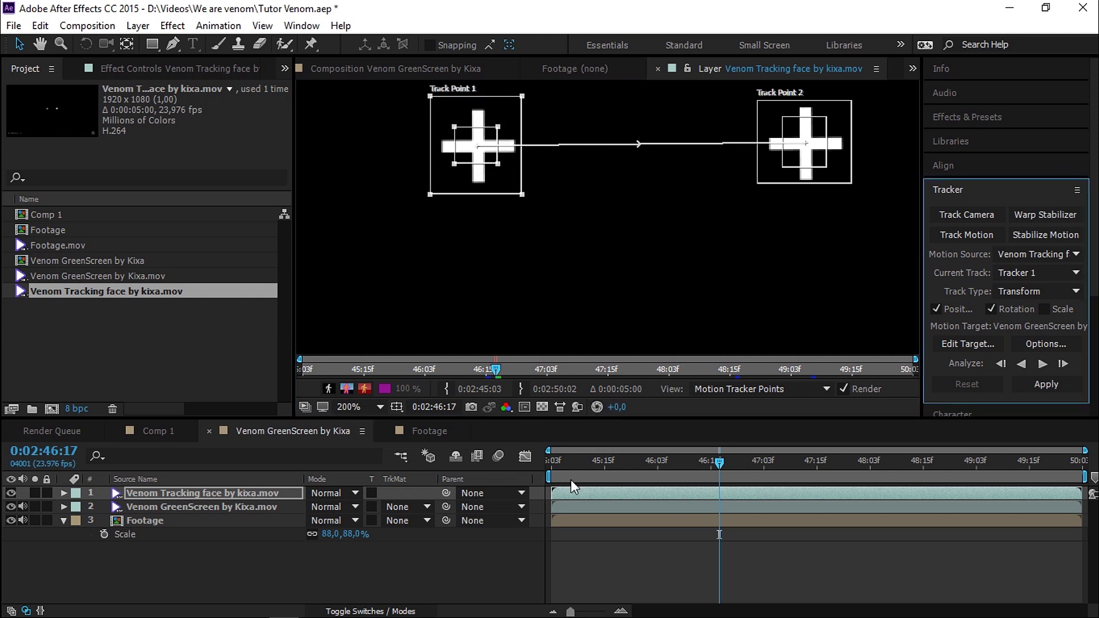
Step: At the first frame, 0:02:45:03, recenter both track points on the white crosses
left_click_drag(563, 459, 543, 462)
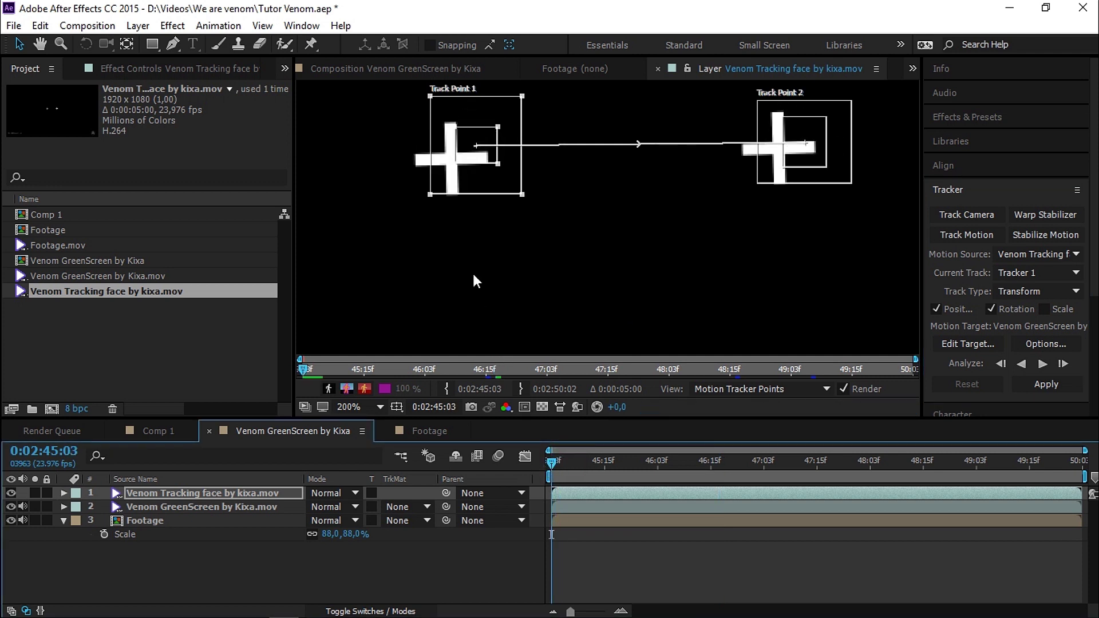
left_click_drag(461, 152, 437, 169)
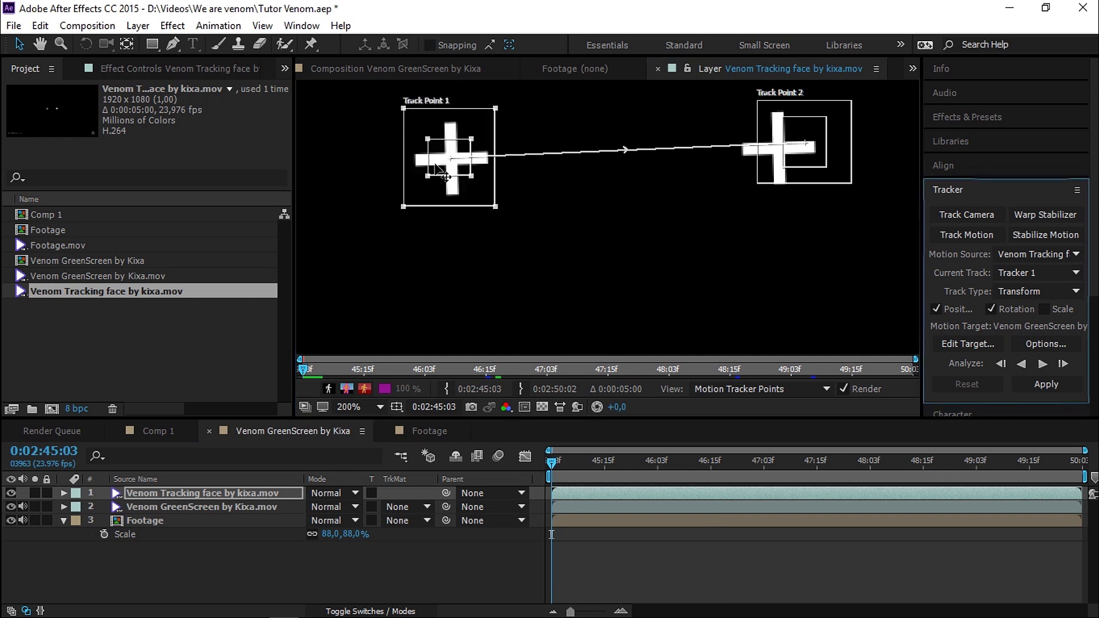
left_click_drag(777, 165, 771, 167)
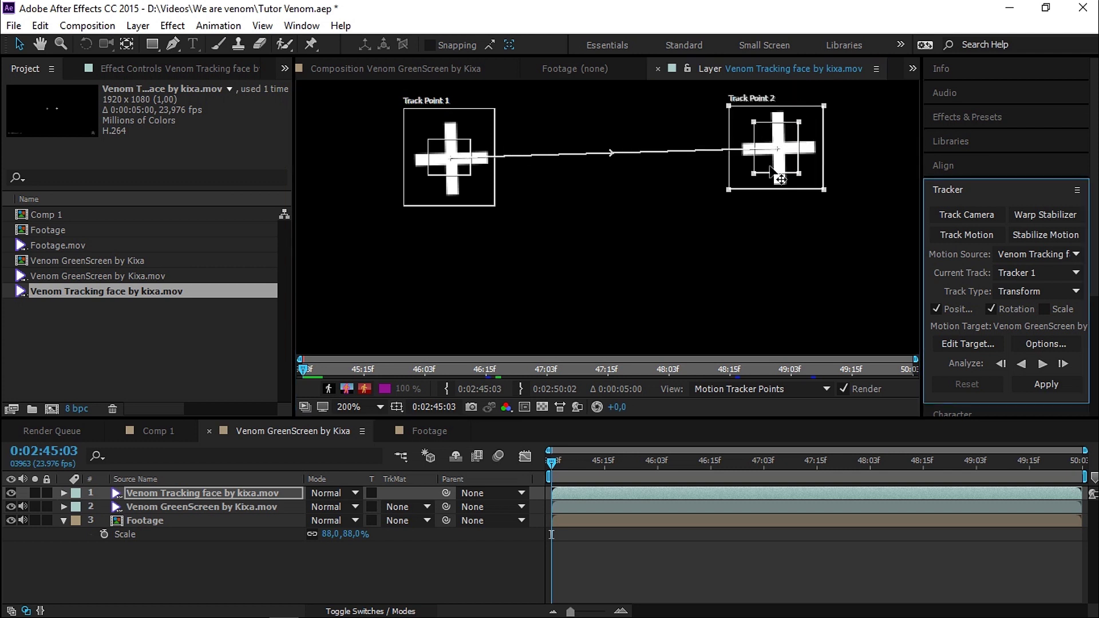
Step: Analyze both track points forward through to the clip's end at 0:02:50:02
left_click(1042, 365)
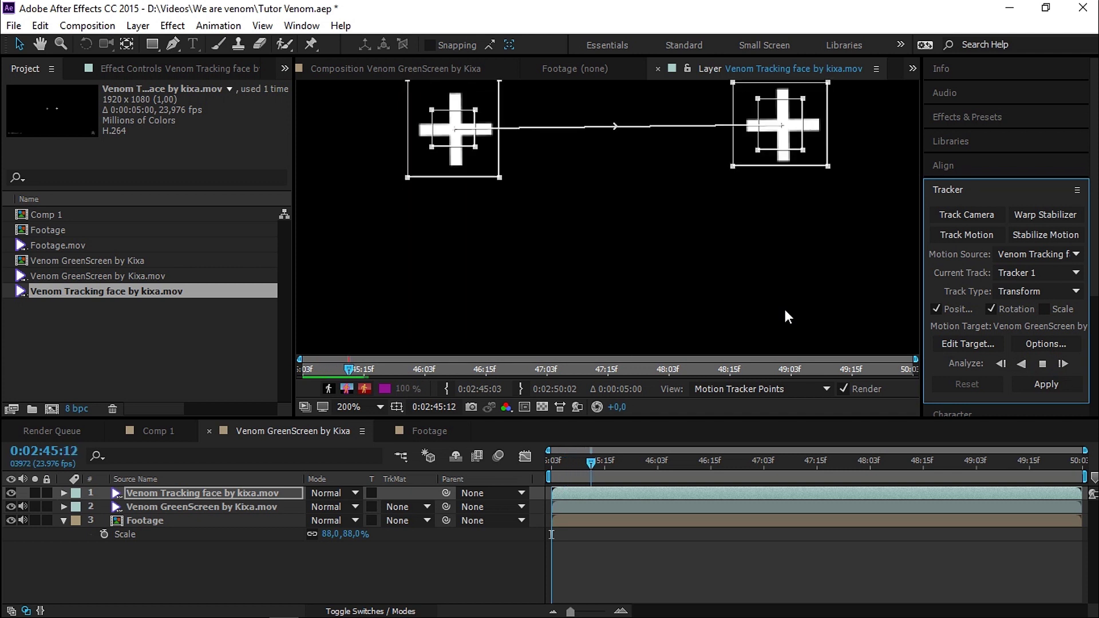
key("comma")
key("comma")
key("comma")
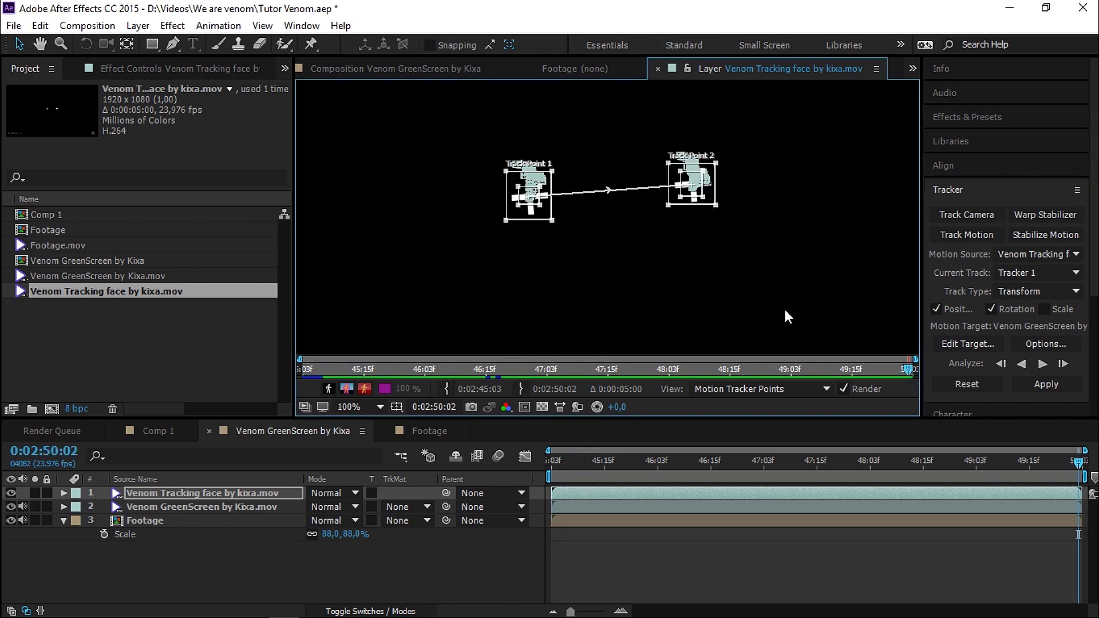
key("comma")
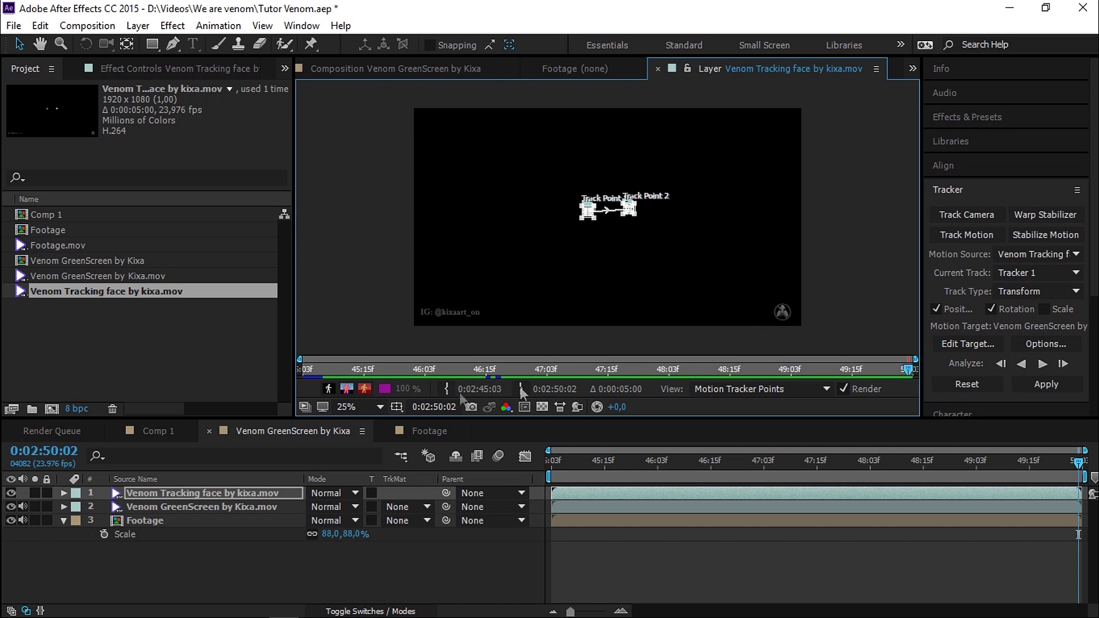
Step: Create a new null object in the Venom GreenScreen composition
left_click(143, 27)
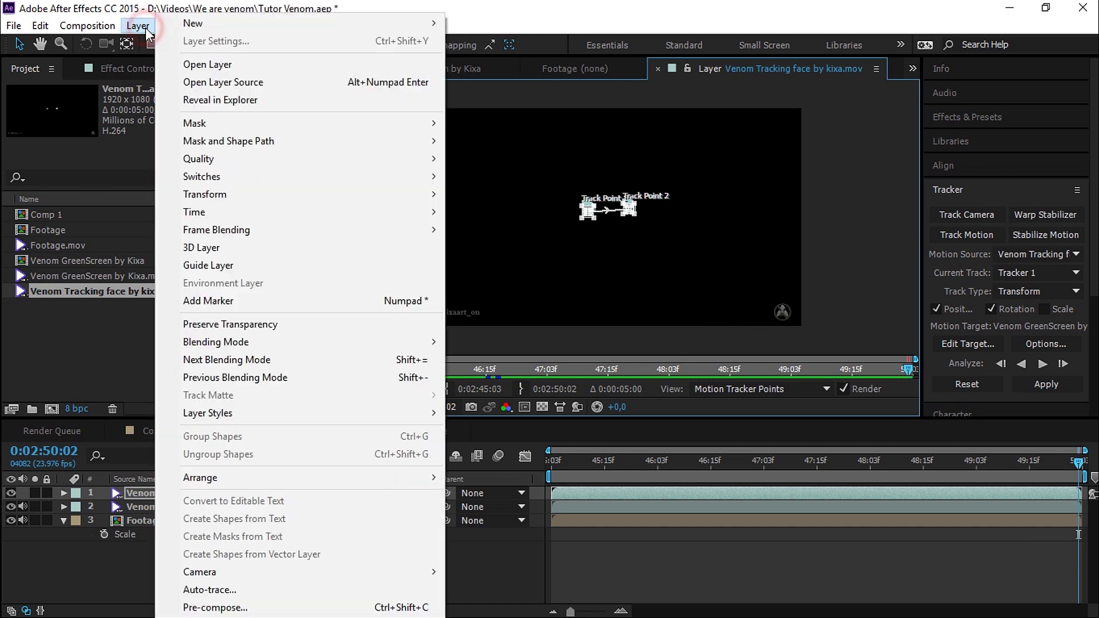
mouse_move(366, 28)
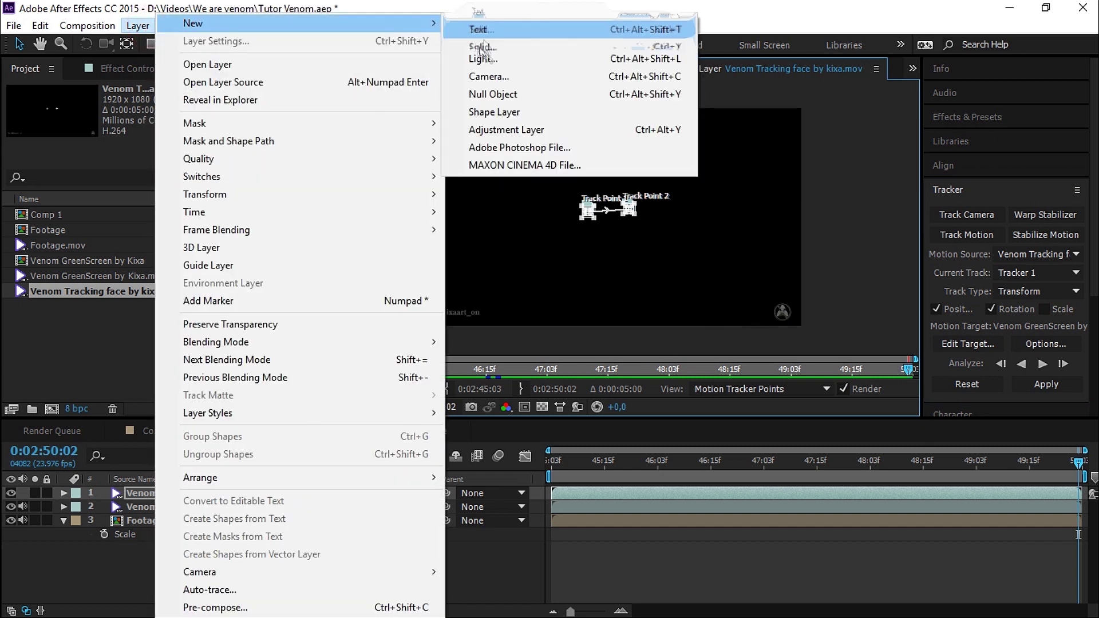
left_click(544, 94)
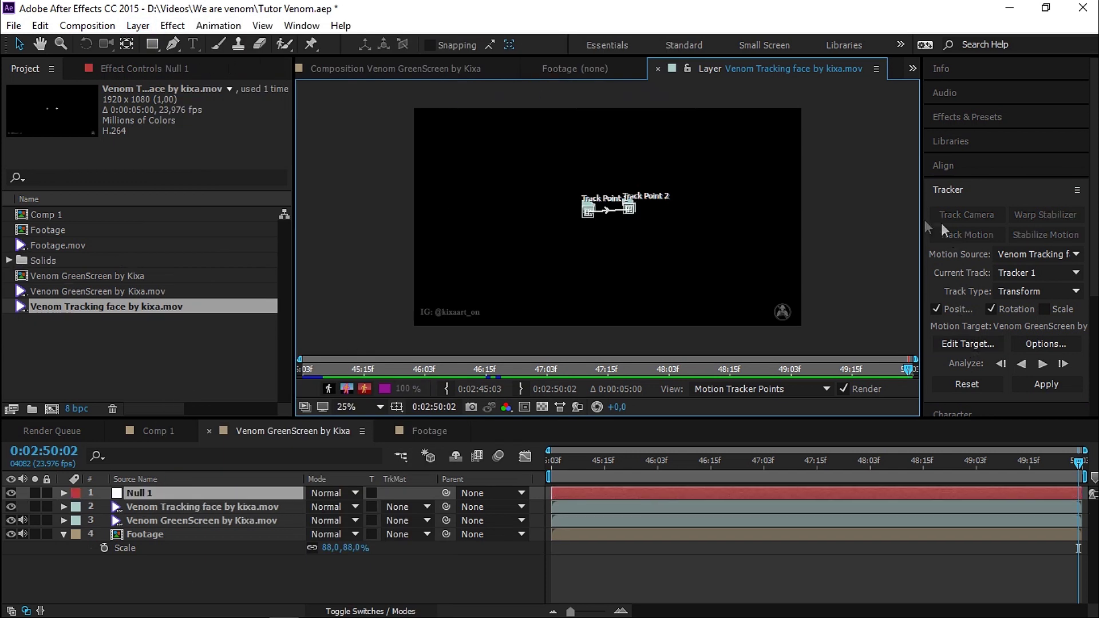
Step: Set Null 1 as the motion target and apply the tracking data to it in the X and Y dimensions
left_click(976, 342)
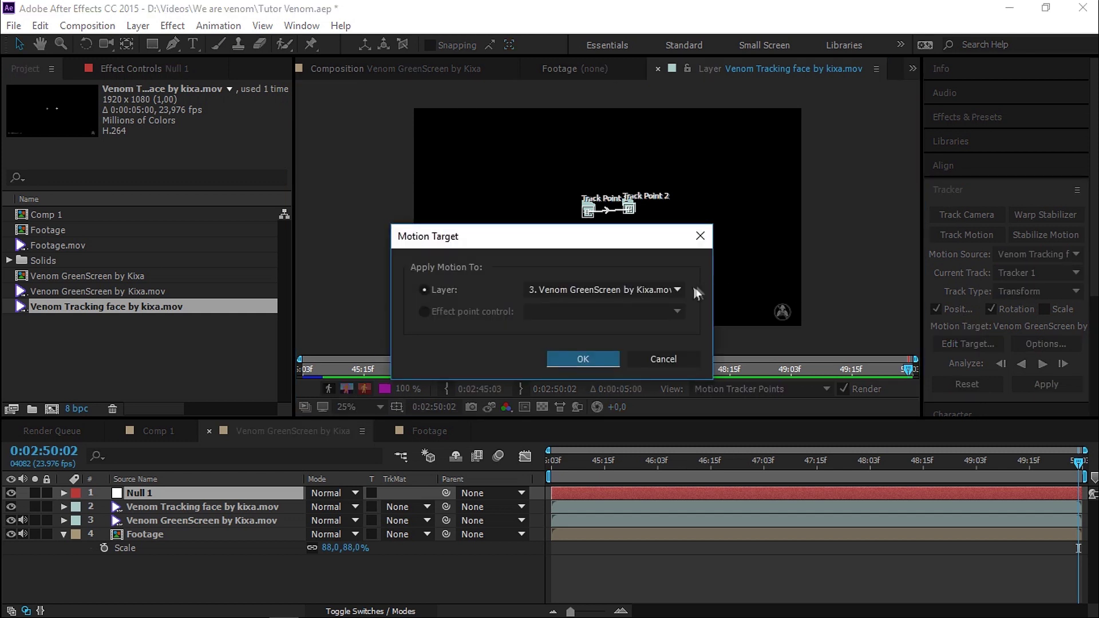
left_click(661, 289)
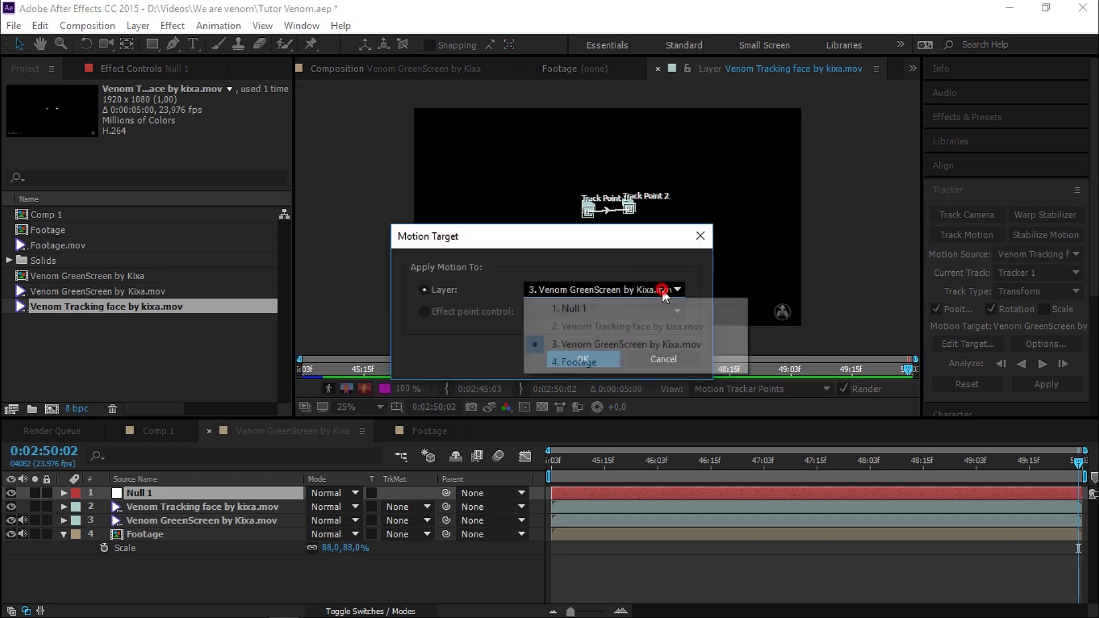
left_click(613, 307)
left_click(596, 363)
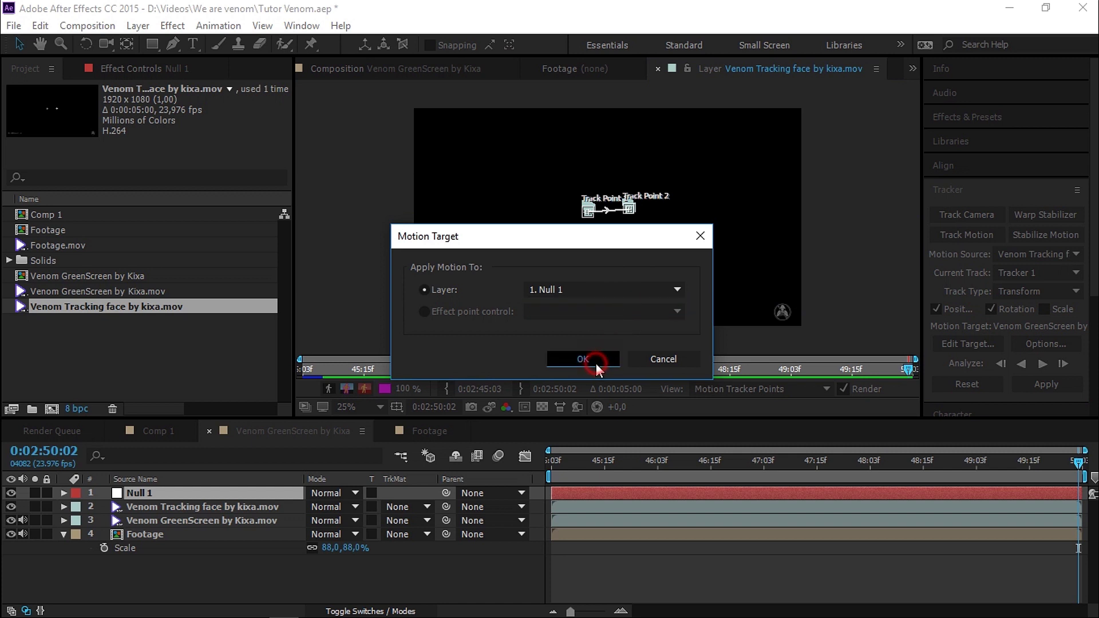
left_click(1041, 382)
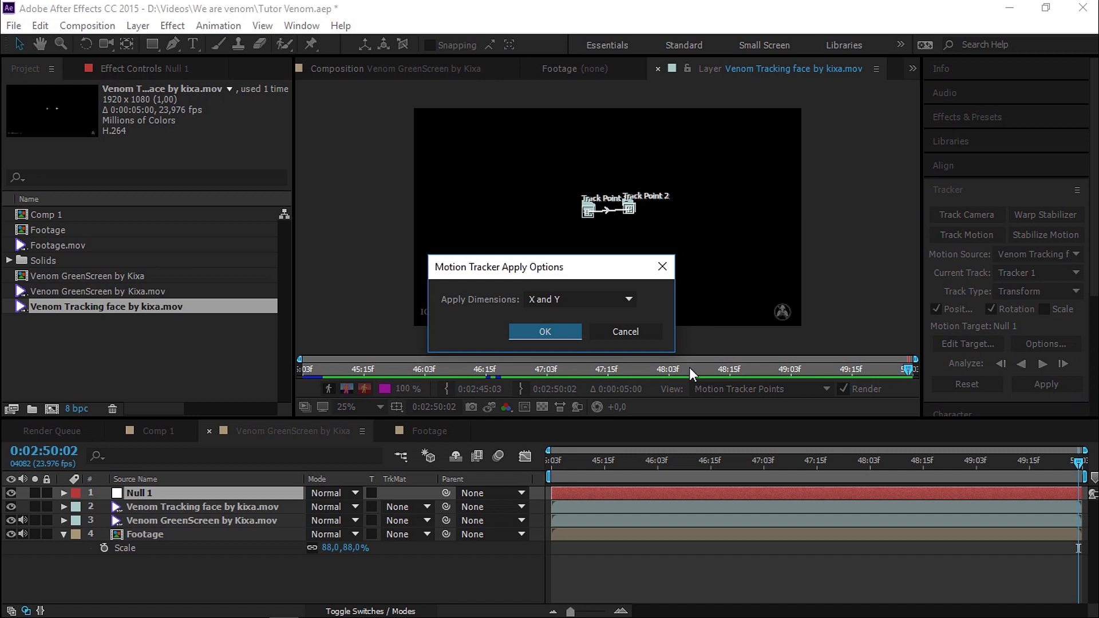
left_click(545, 332)
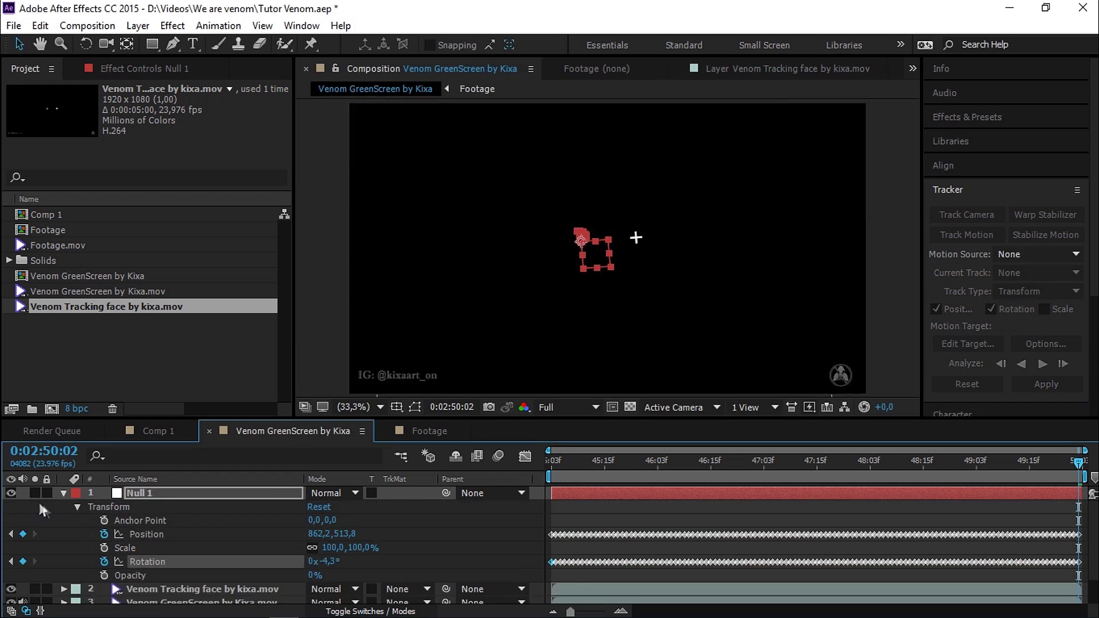
Step: Hide the Null 1 and Venom Tracking face layers, collapse the null's properties, and go to 0:02:46:10
left_click(11, 493)
left_click(11, 589)
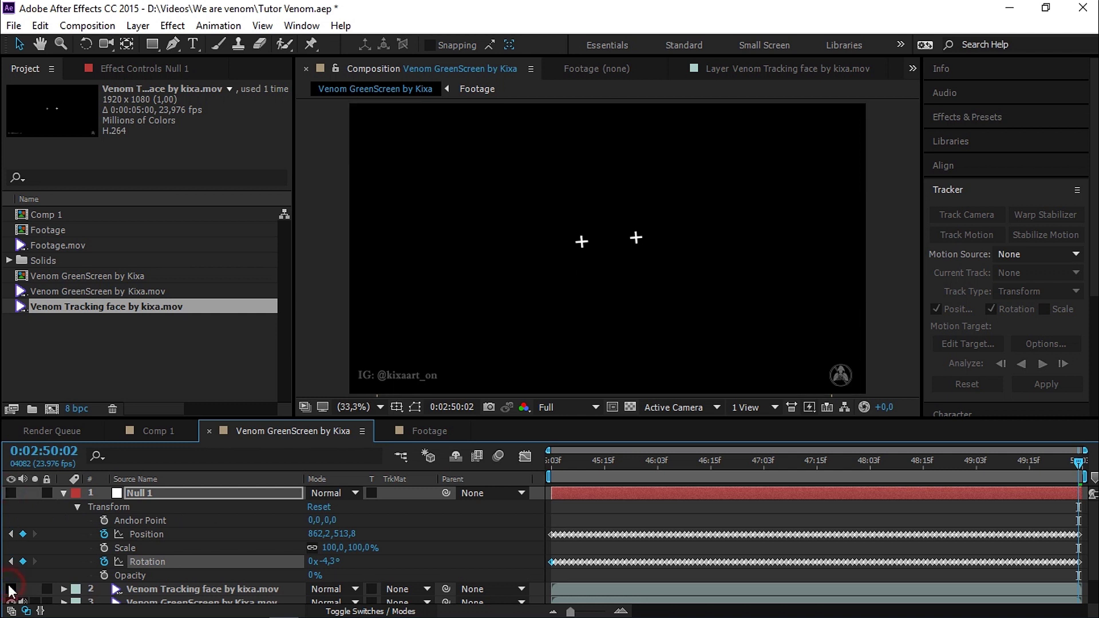
left_click(63, 493)
left_click(688, 462)
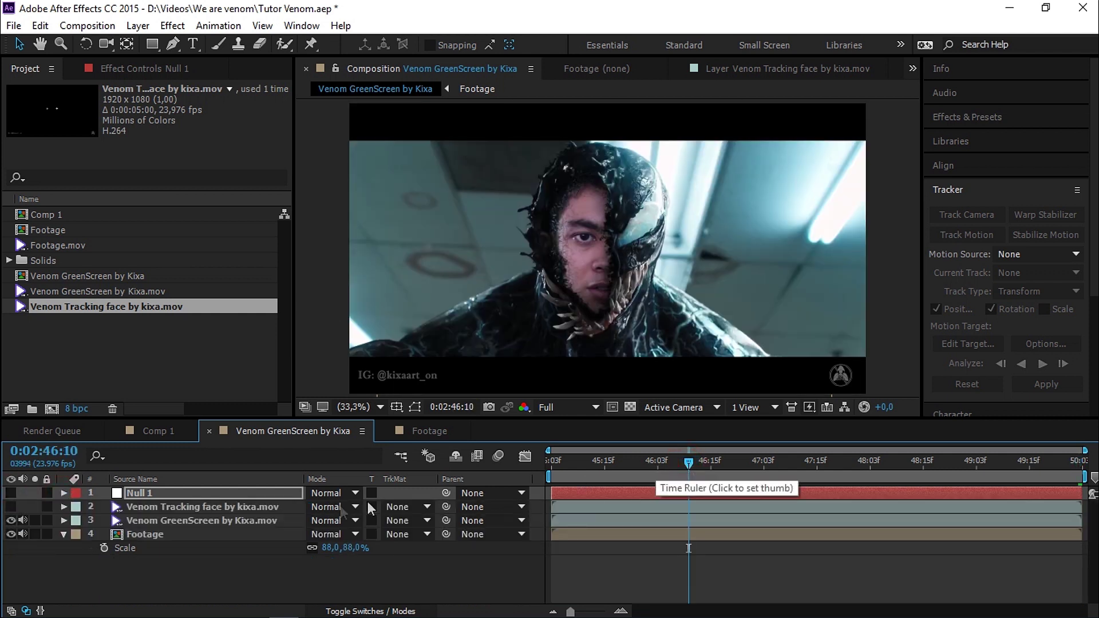
Step: Parent the Footage layer to Null 1 and preview the motion, stopping at 0:02:47:16
left_click(231, 536)
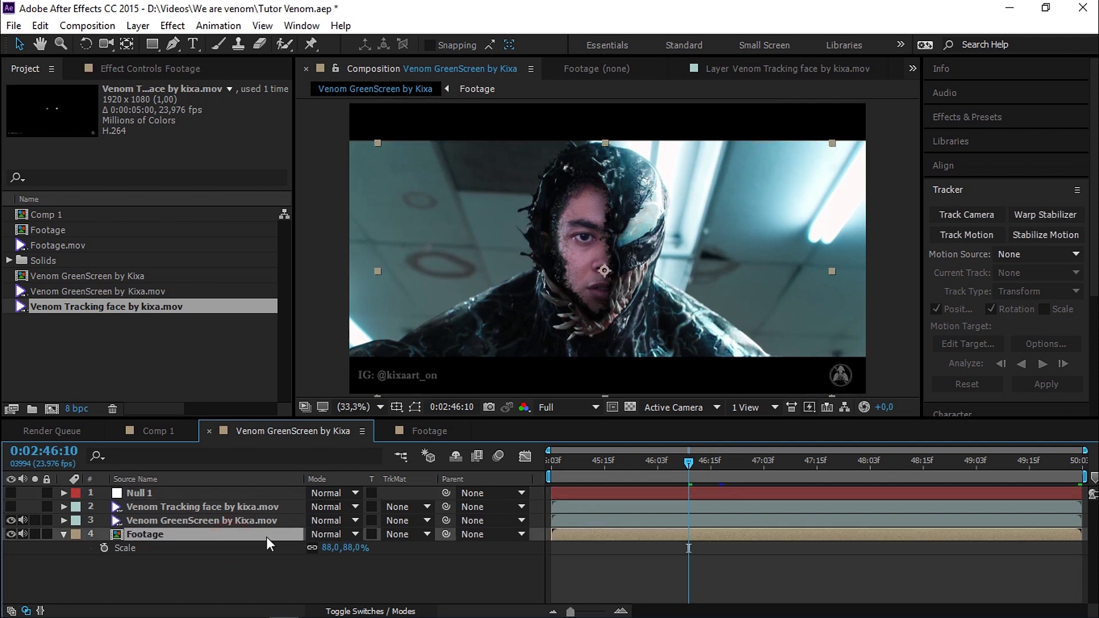
left_click_drag(448, 533, 243, 490)
key("space")
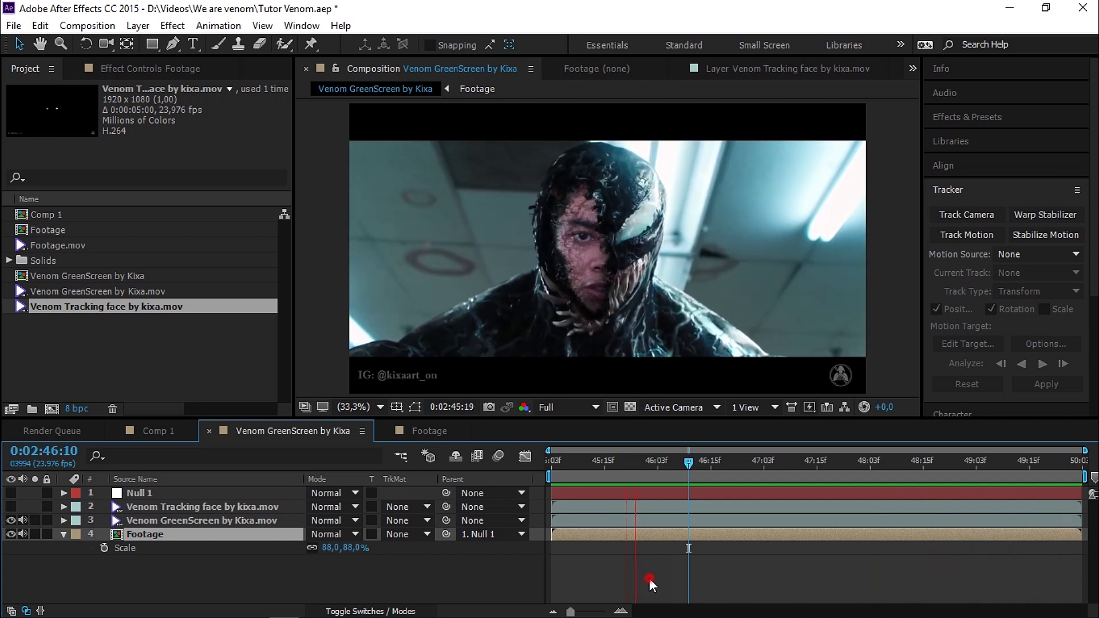
left_click(649, 578)
left_click(213, 535)
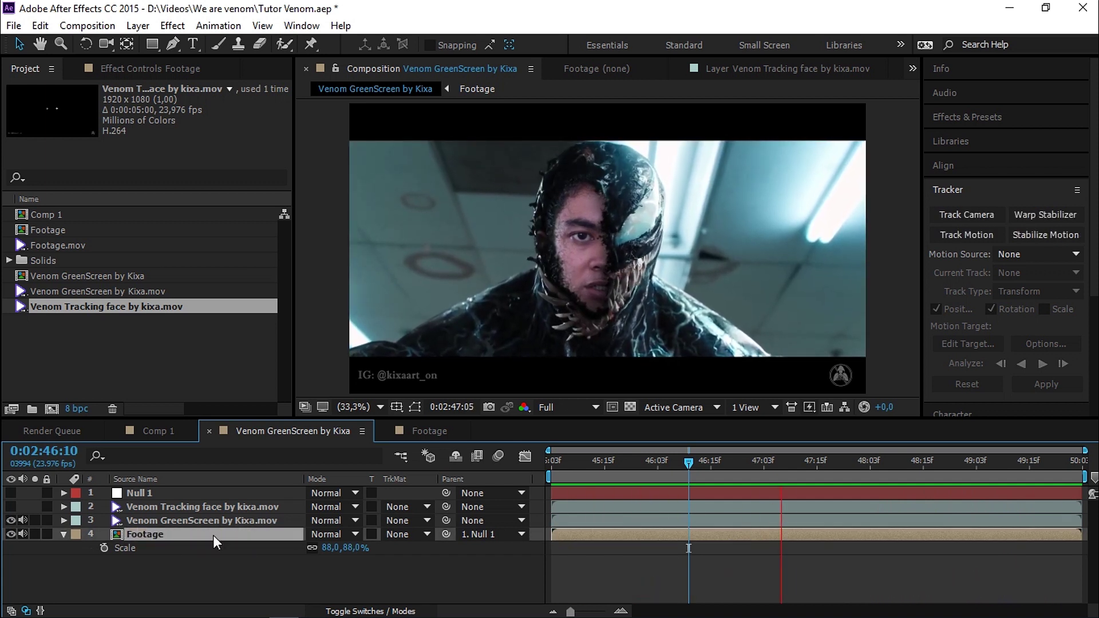
key("space")
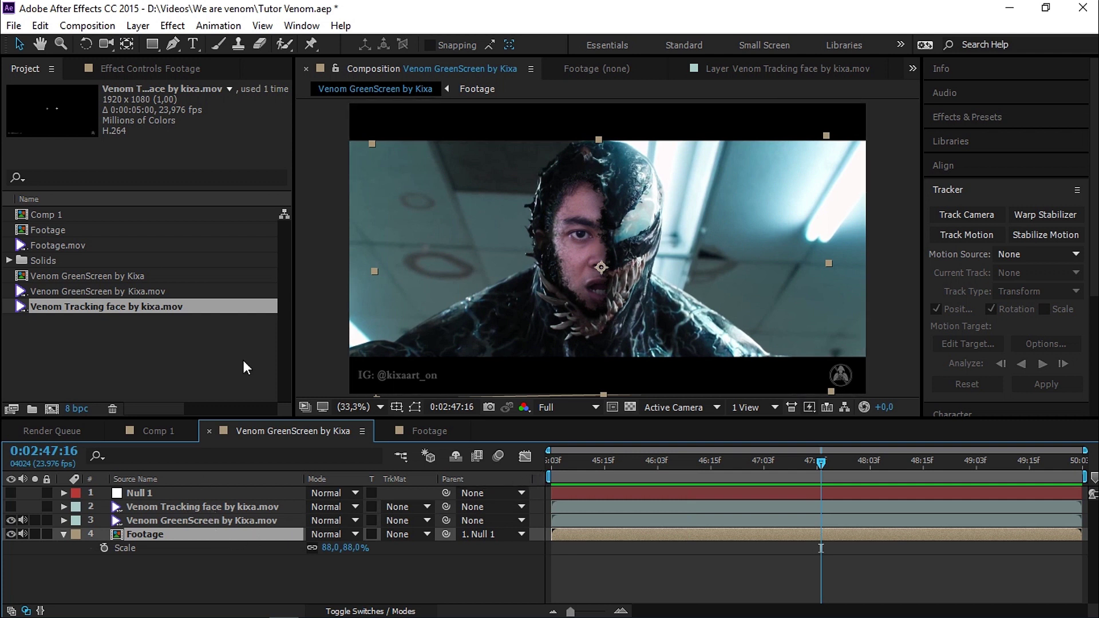
Step: Apply the Levels color correction effect to the Footage layer
left_click(167, 28)
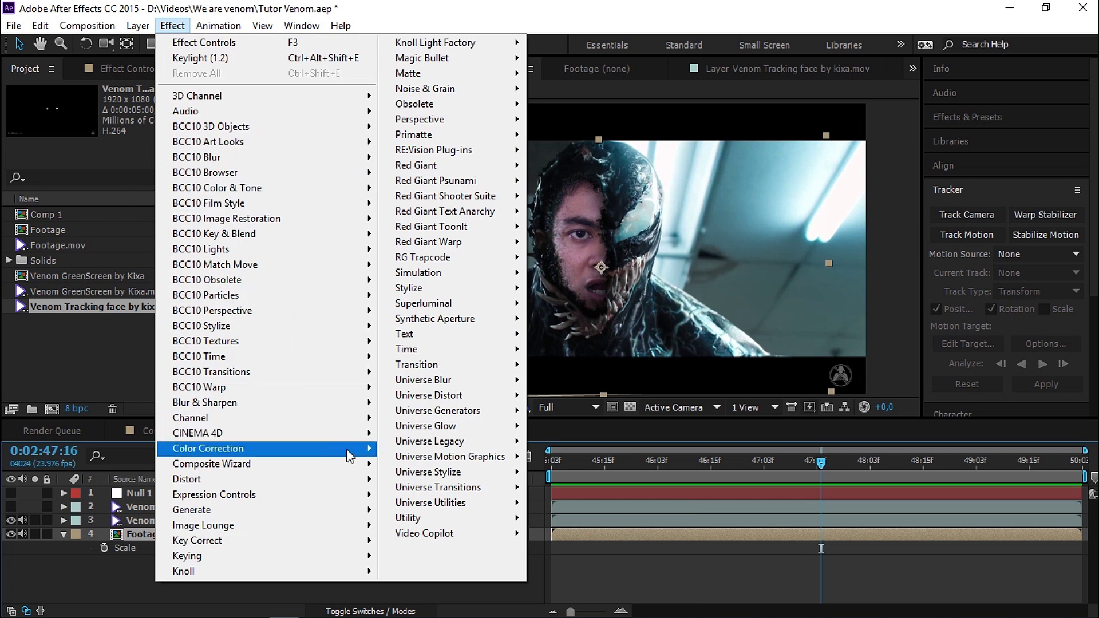
mouse_move(352, 448)
left_click(460, 448)
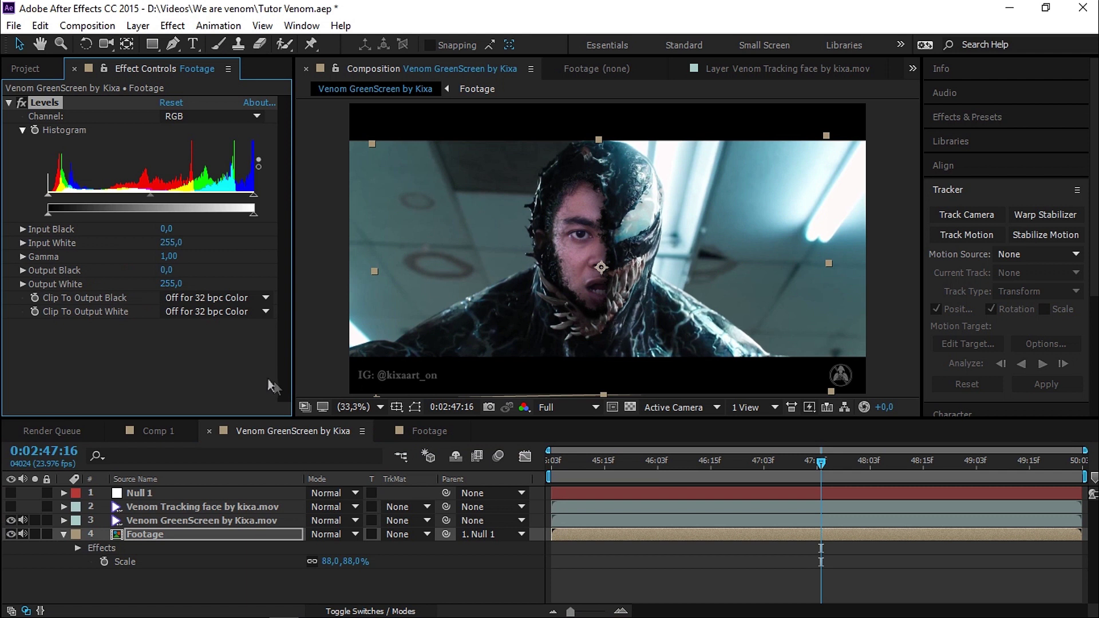
Step: View only the red channel and set Red Input Black to 76,0 and Red Gamma to 0,74 in Levels
left_click(522, 409)
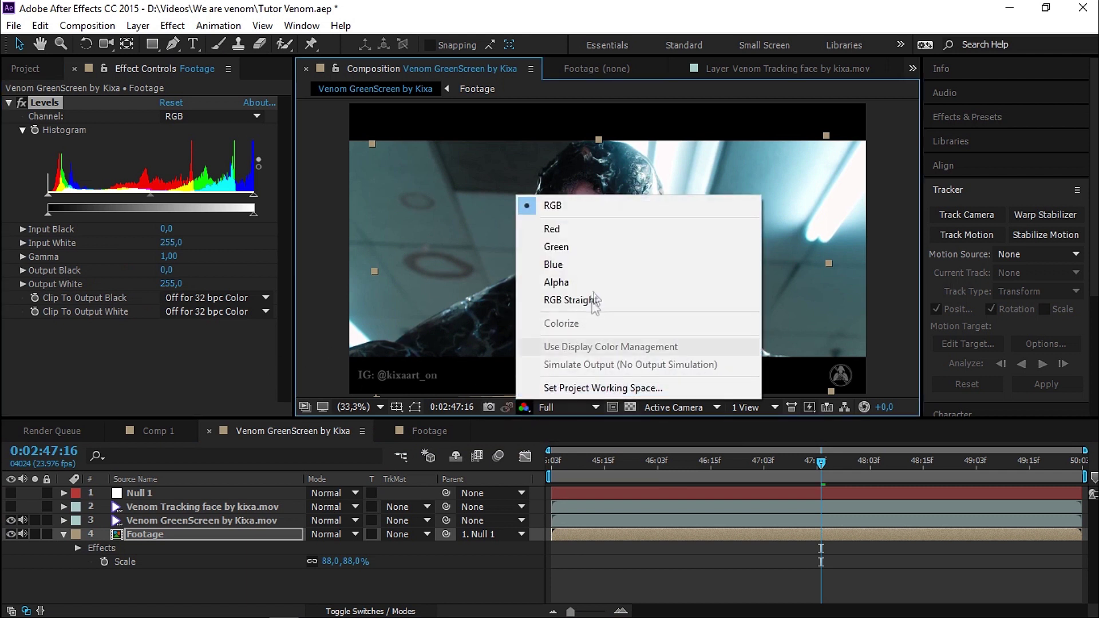
left_click(585, 229)
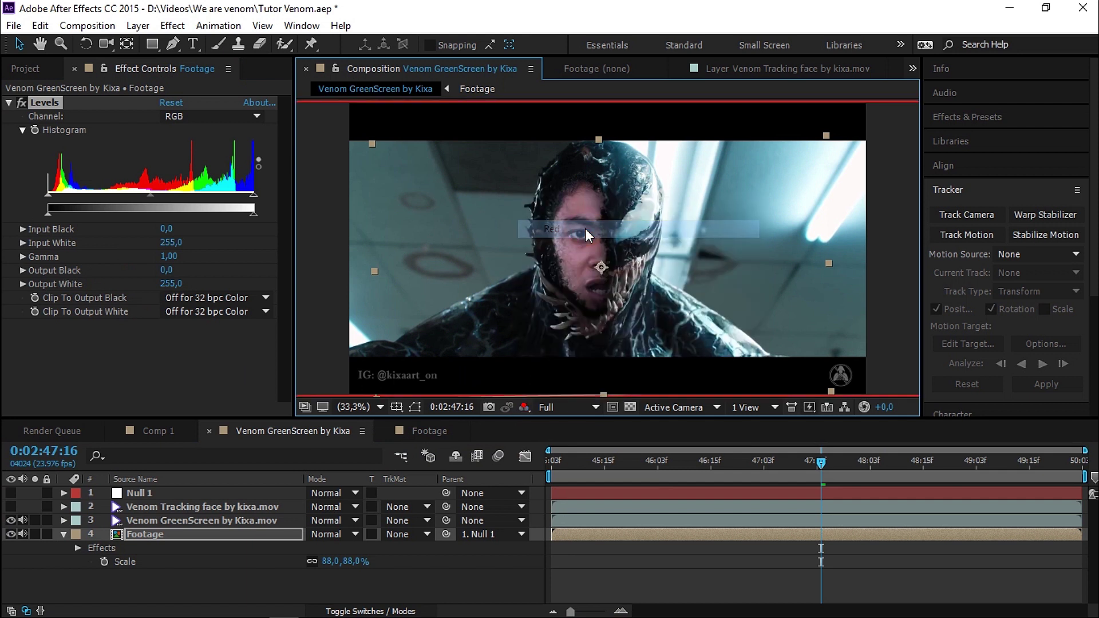
left_click(252, 116)
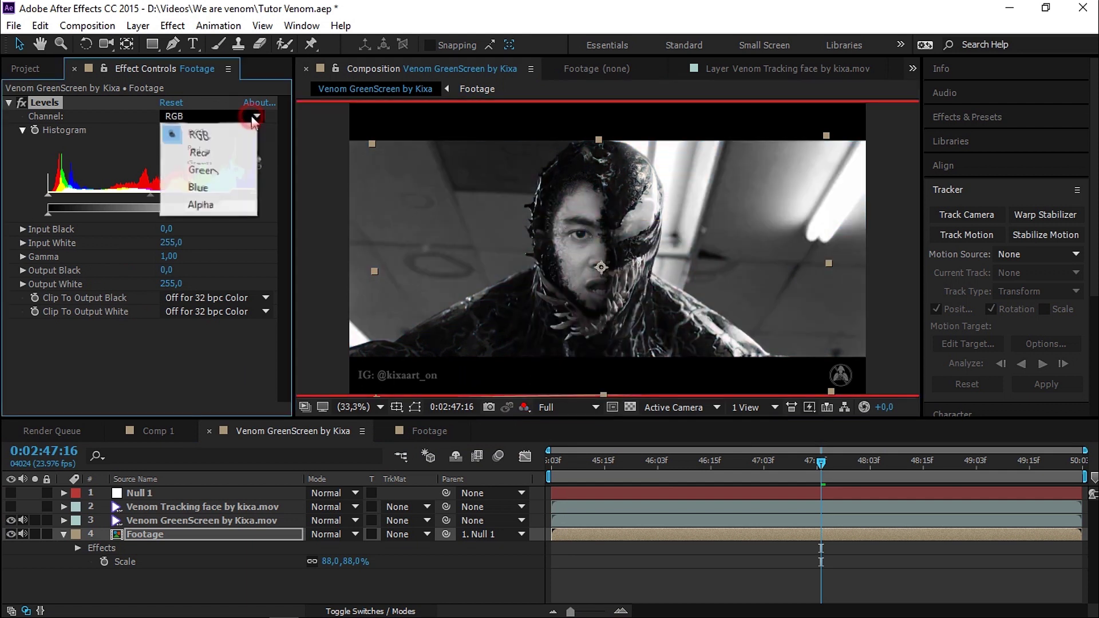
left_click(213, 151)
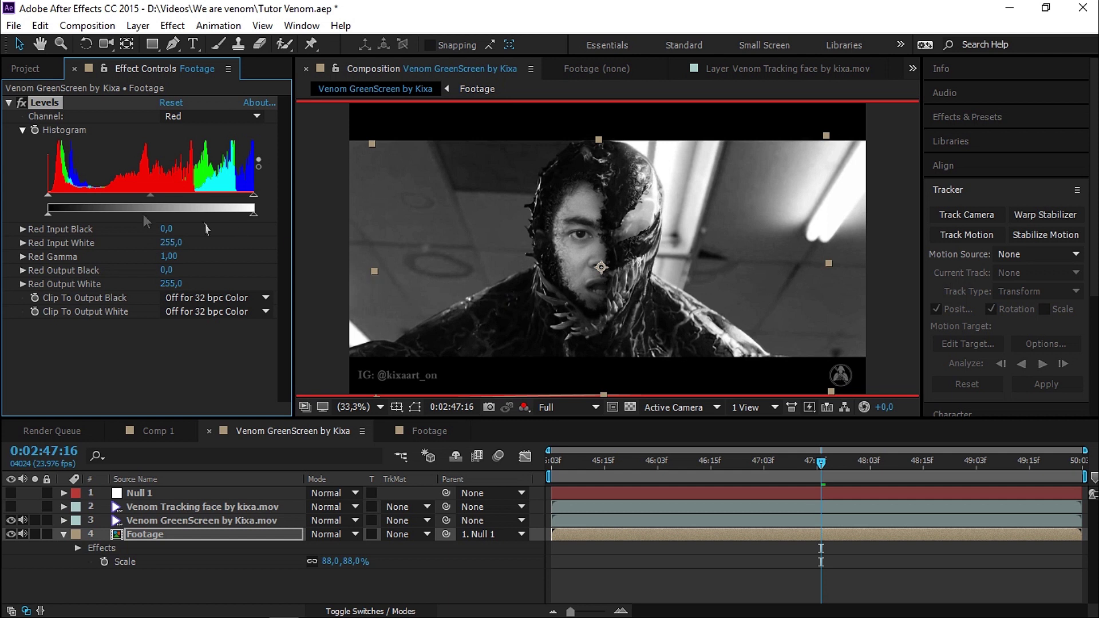
left_click_drag(74, 194, 105, 194)
left_click_drag(180, 198, 187, 196)
left_click_drag(114, 194, 108, 197)
left_click_drag(181, 197, 195, 196)
Step: View only the green channel and set Green Input Black to 53,0 and Green Gamma to 1,17 in Levels
left_click(524, 407)
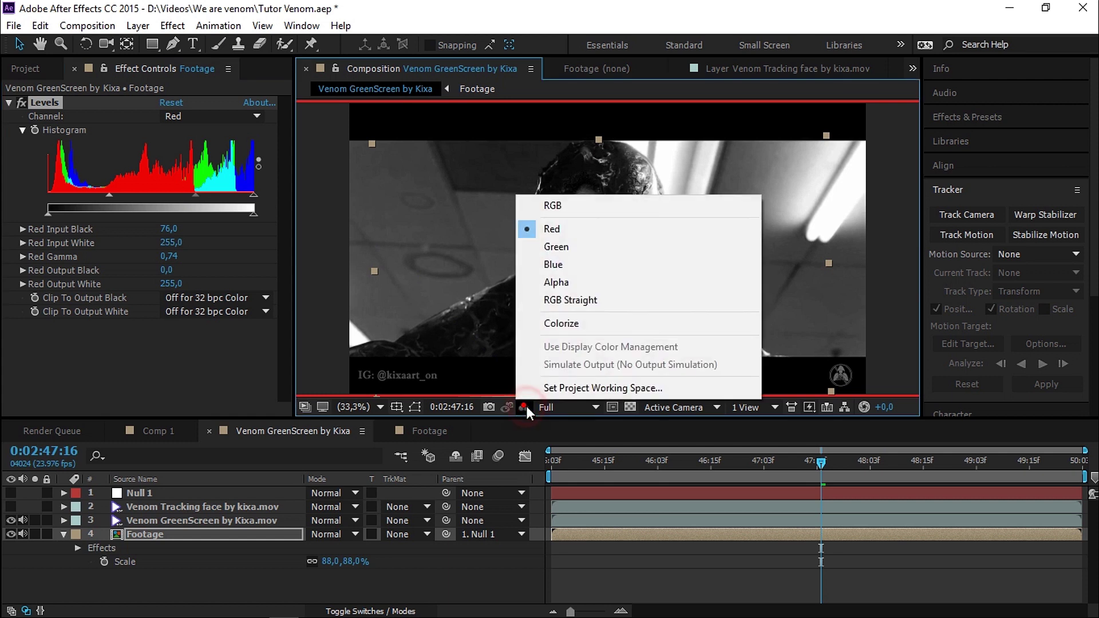
left_click(610, 250)
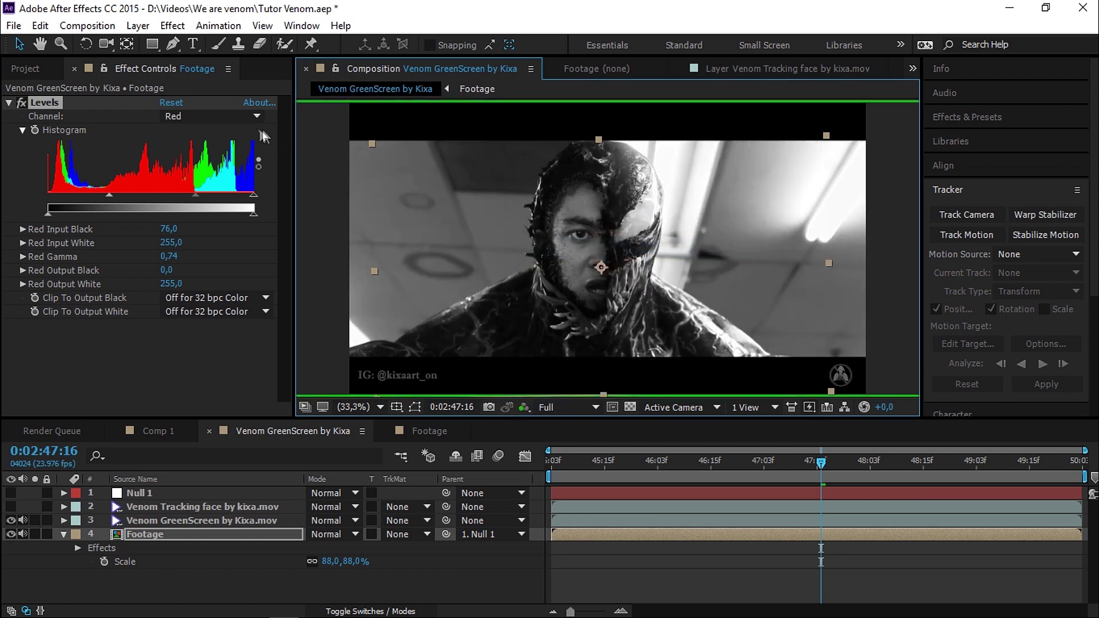
left_click(234, 116)
left_click(227, 171)
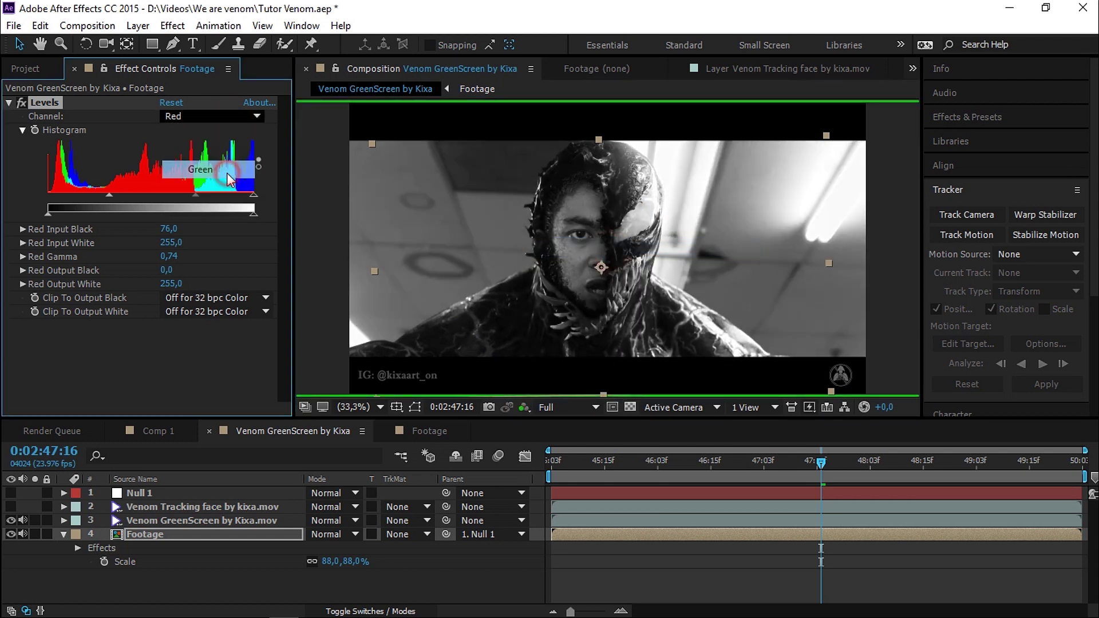
left_click_drag(49, 195, 79, 195)
left_click_drag(167, 195, 157, 195)
left_click_drag(83, 195, 91, 195)
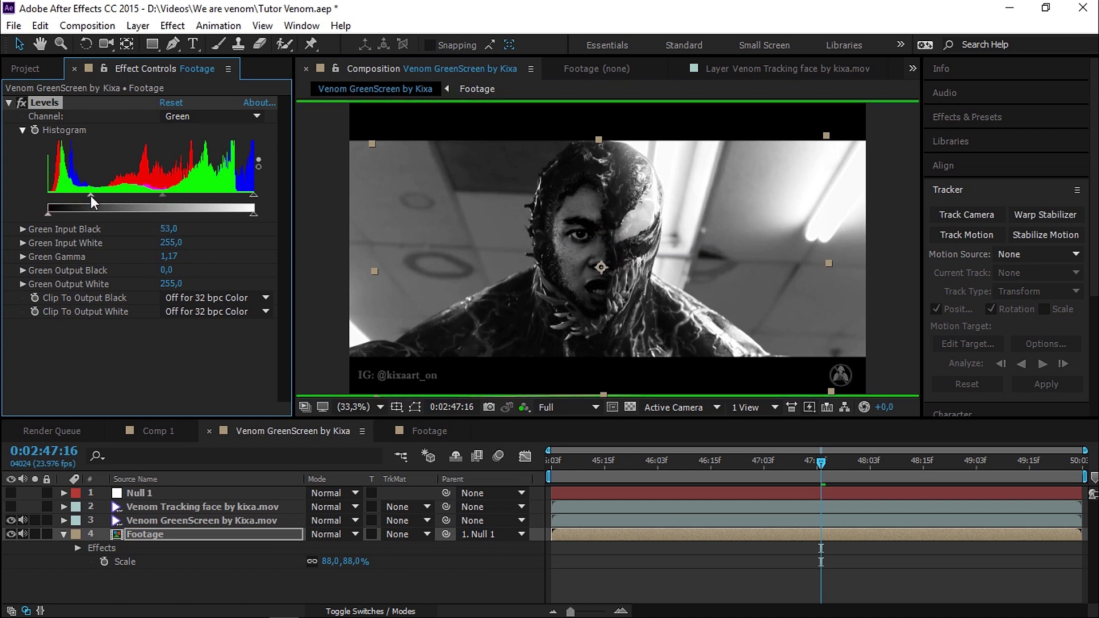
Step: View only the blue channel and set Blue Input Black to 48,0 in Levels
left_click(524, 407)
left_click(589, 266)
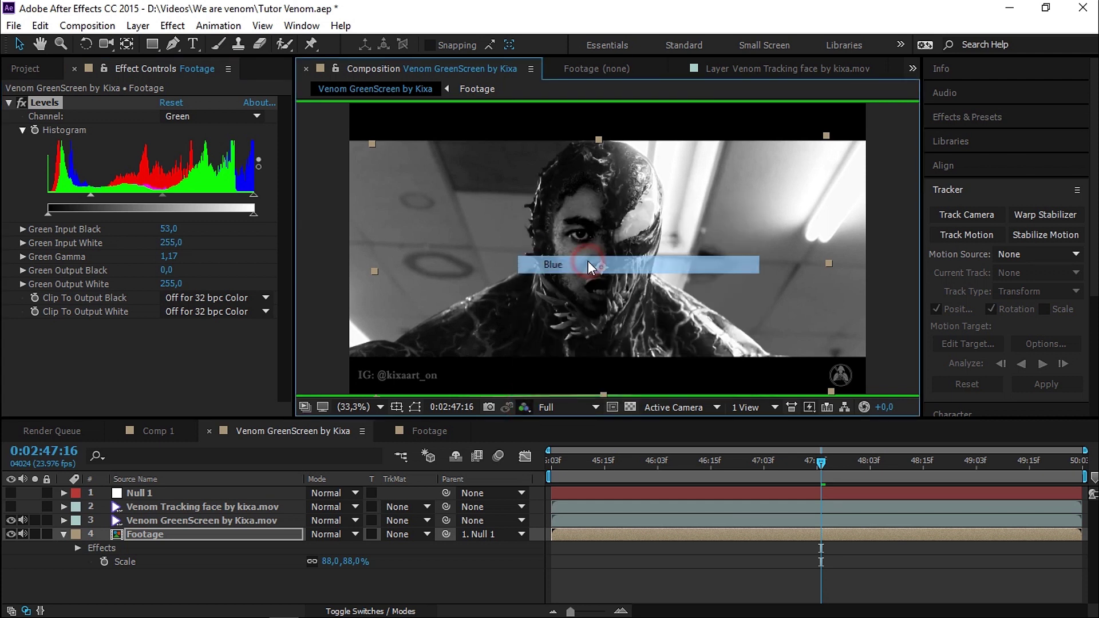
left_click(255, 117)
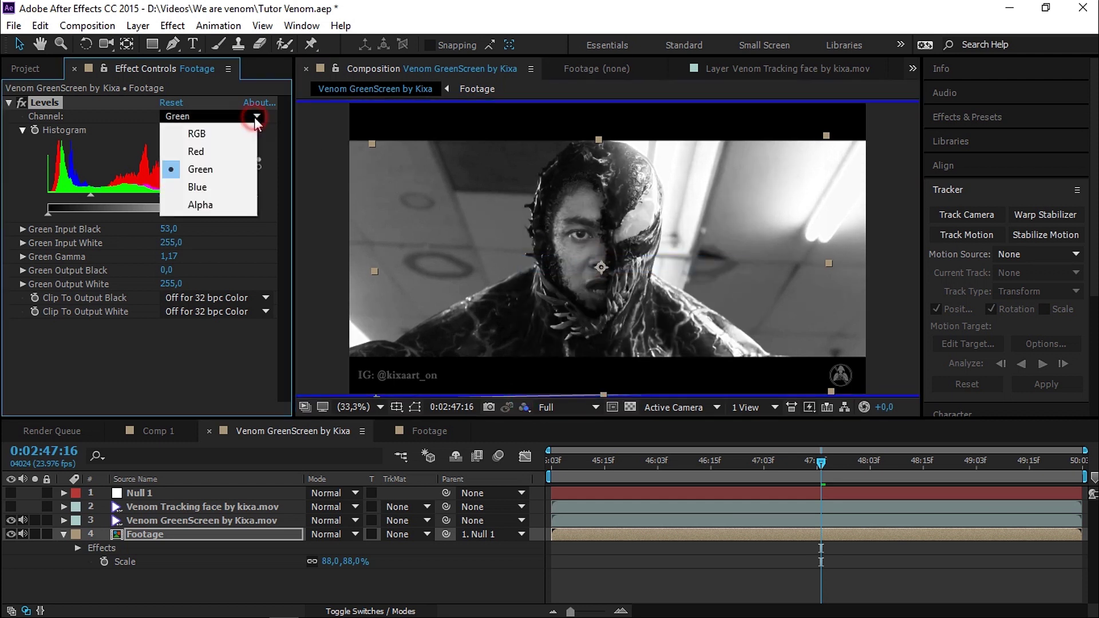
left_click(241, 195)
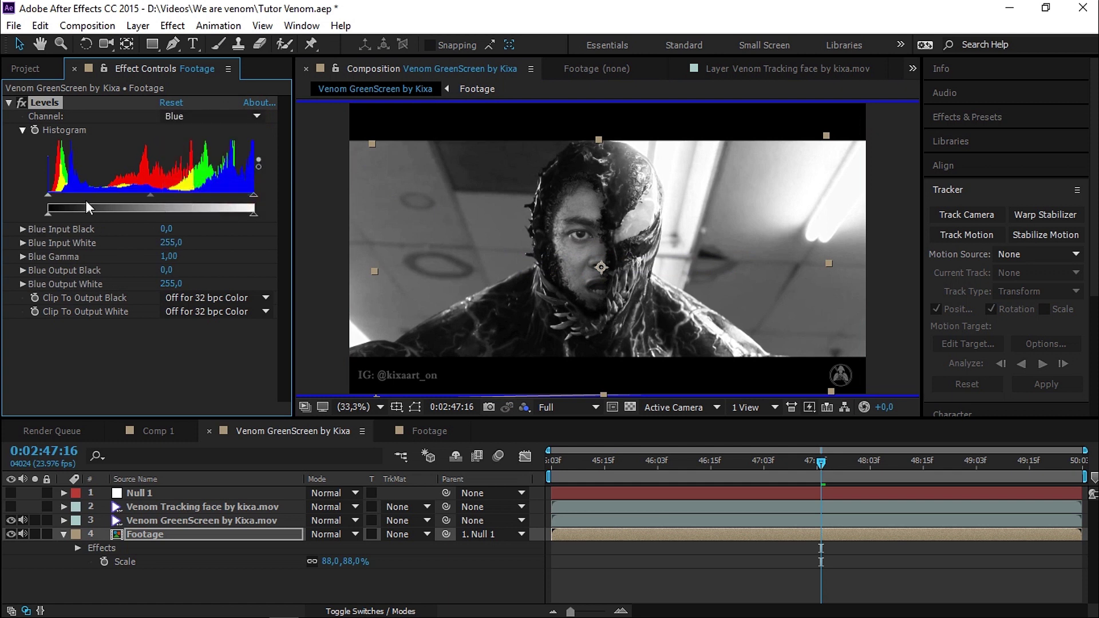
left_click_drag(49, 196, 81, 197)
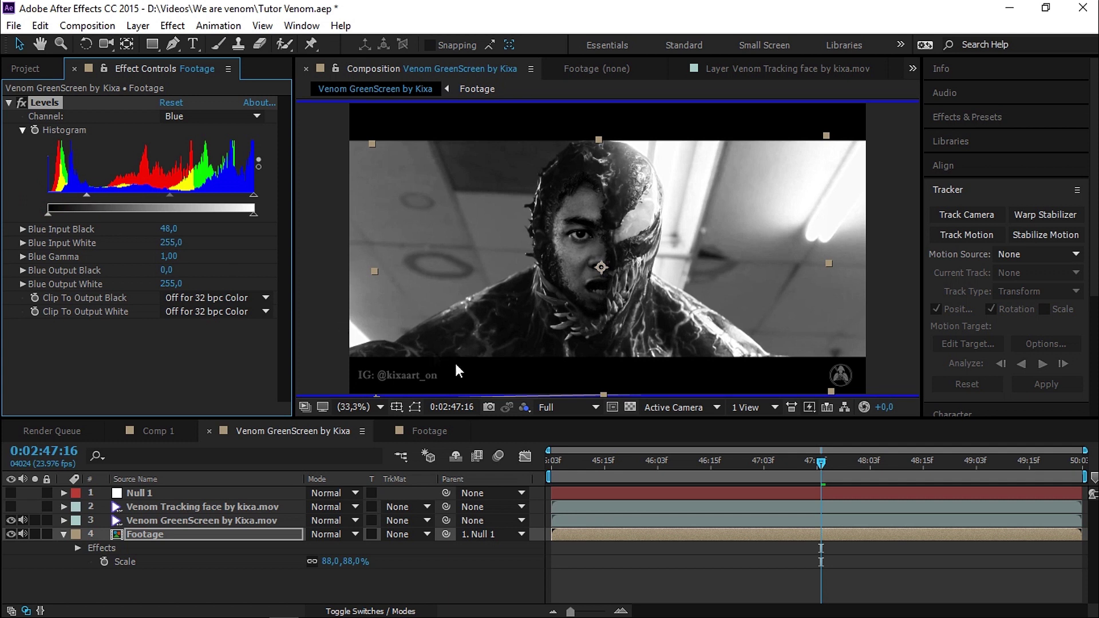
Step: Return the composition view to RGB and fine-tune the input black and gamma of the Levels RGB channel
left_click(523, 407)
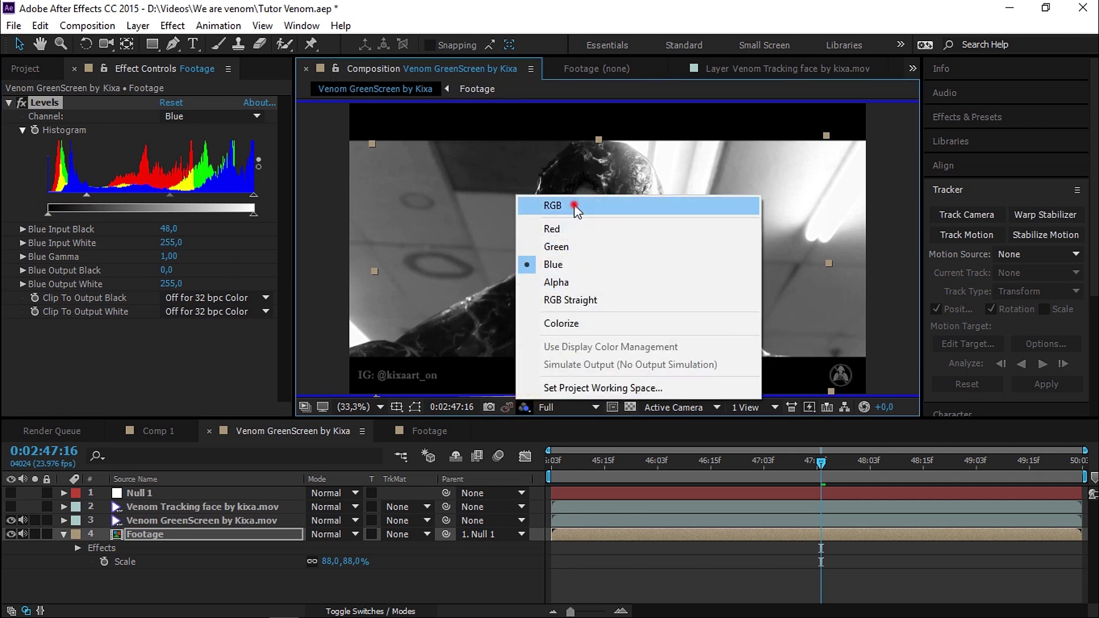
left_click(550, 204)
left_click(249, 114)
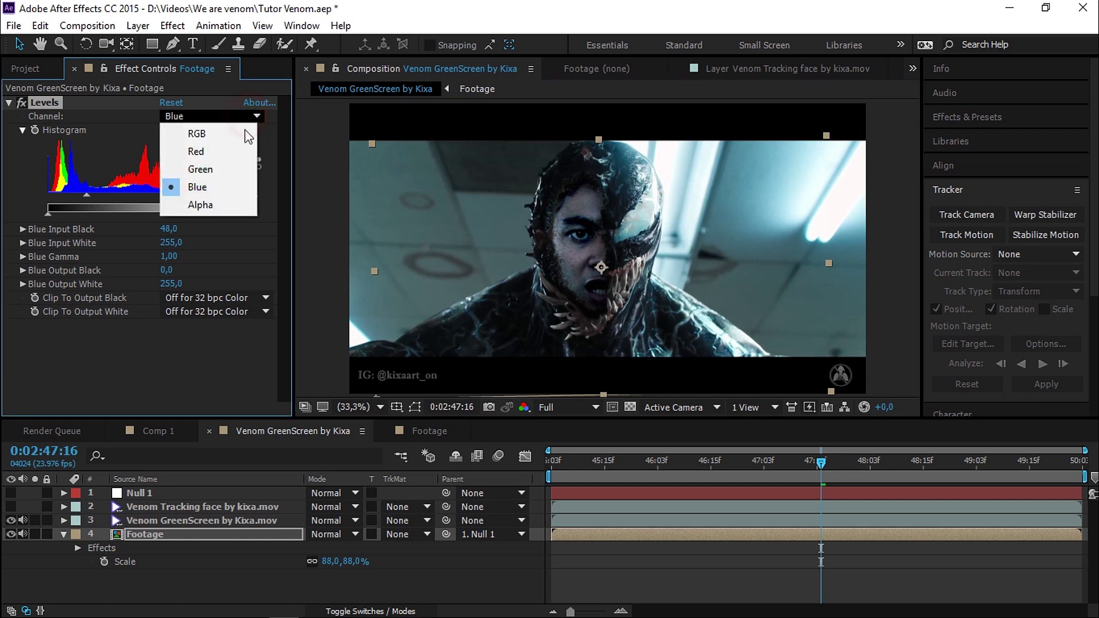
left_click(244, 135)
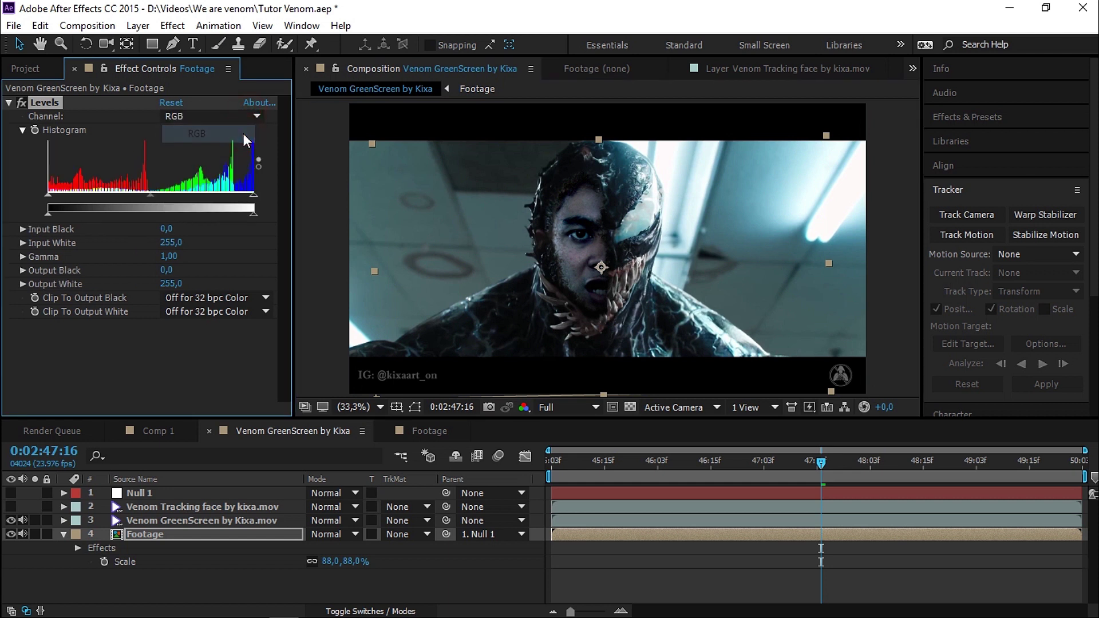
left_click(46, 195)
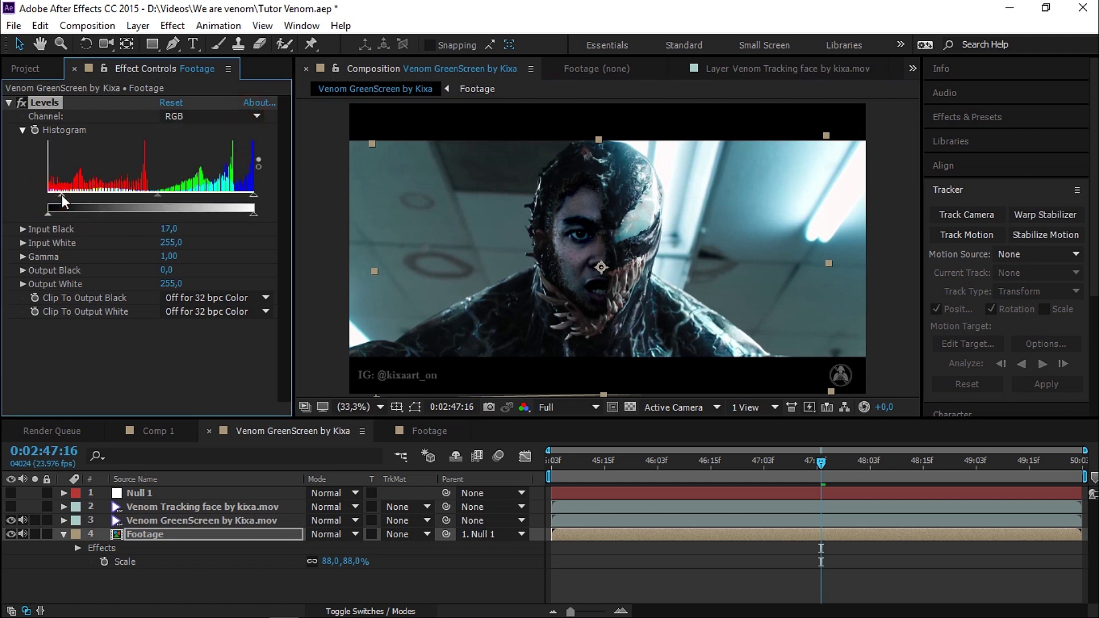
left_click_drag(61, 194, 56, 193)
left_click_drag(149, 194, 153, 195)
Step: Set Blue Gamma to 0,85 in the Footage layer's Levels and go to 0:02:45:09
left_click(232, 117)
left_click(224, 188)
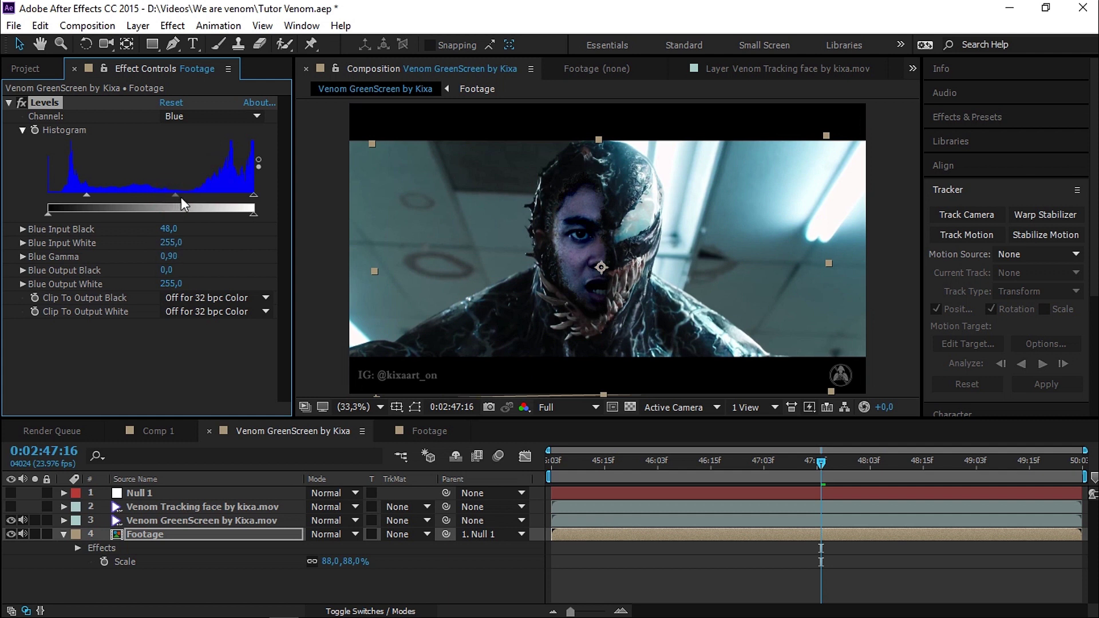
left_click_drag(180, 198, 174, 197)
left_click(190, 534)
left_click(577, 463)
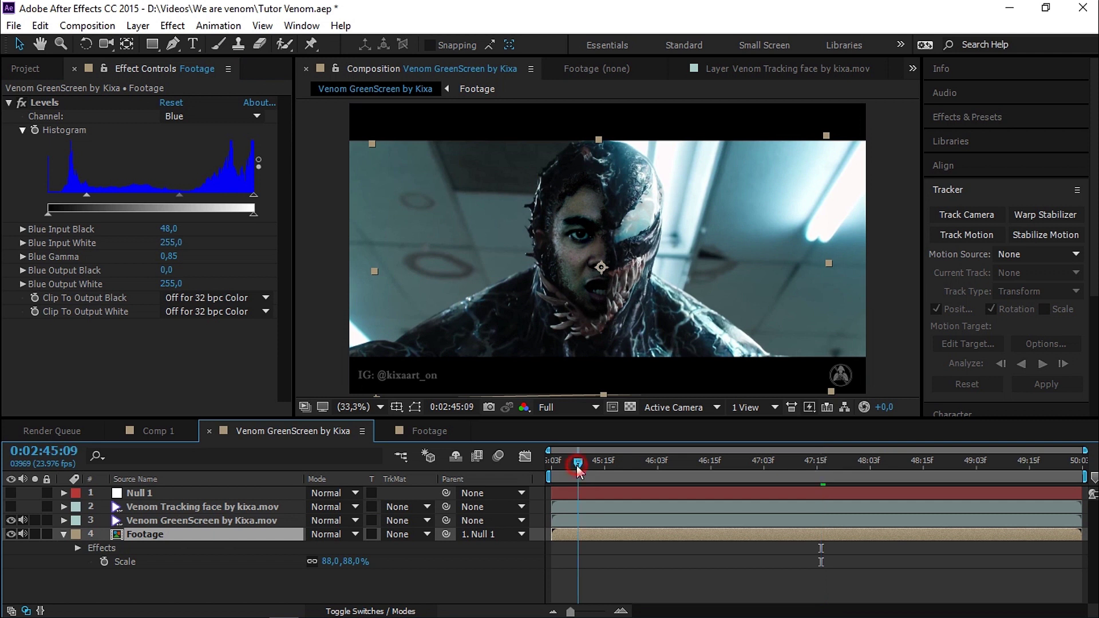